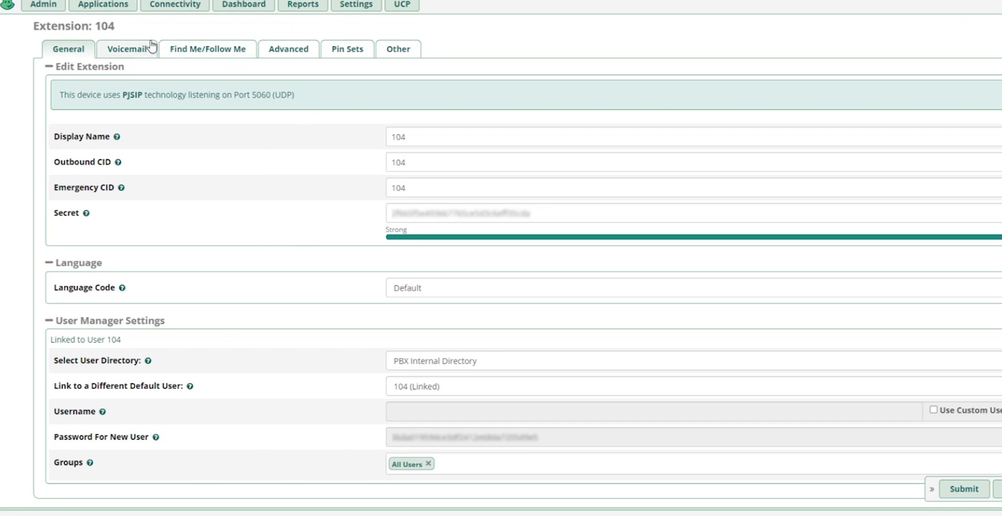
Step: Open the list of all extensions and bring up the MicroSIP softphone
click(103, 5)
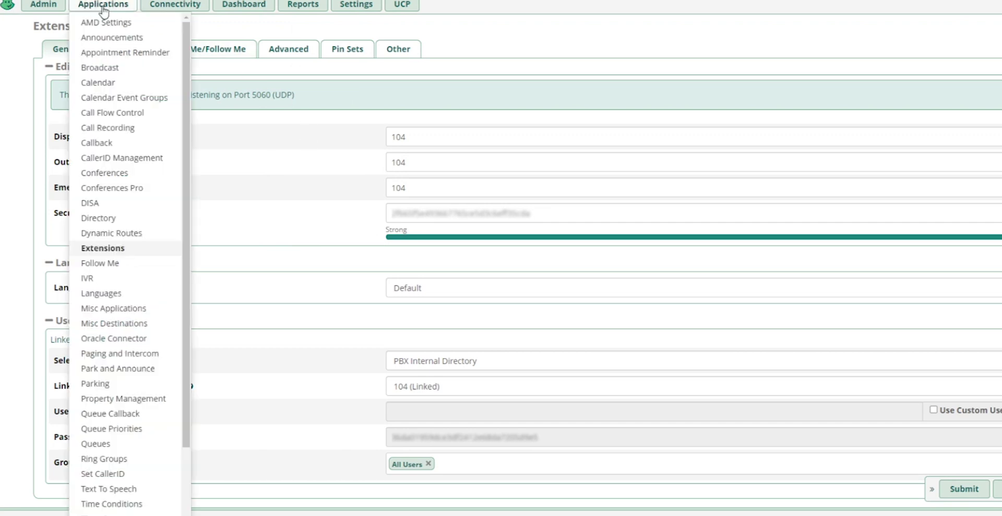
click(104, 248)
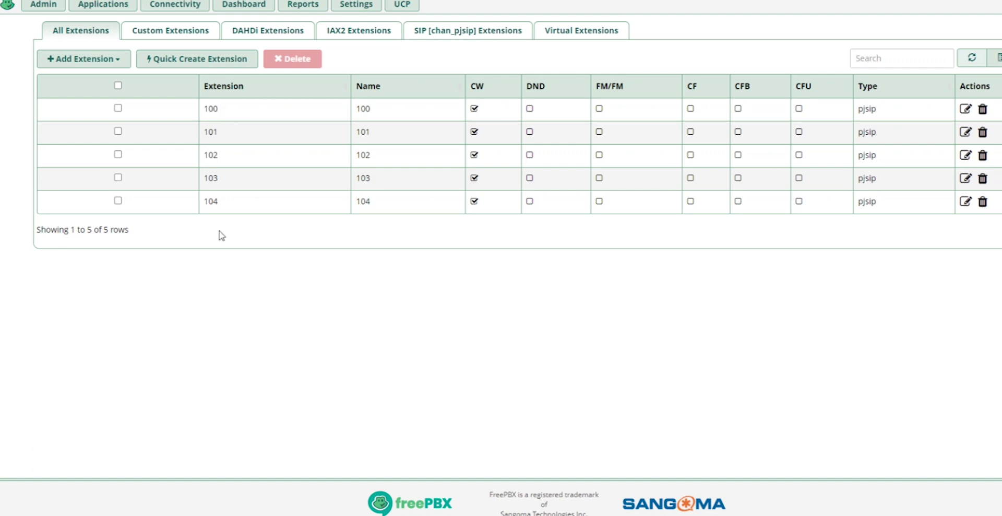
click(163, 511)
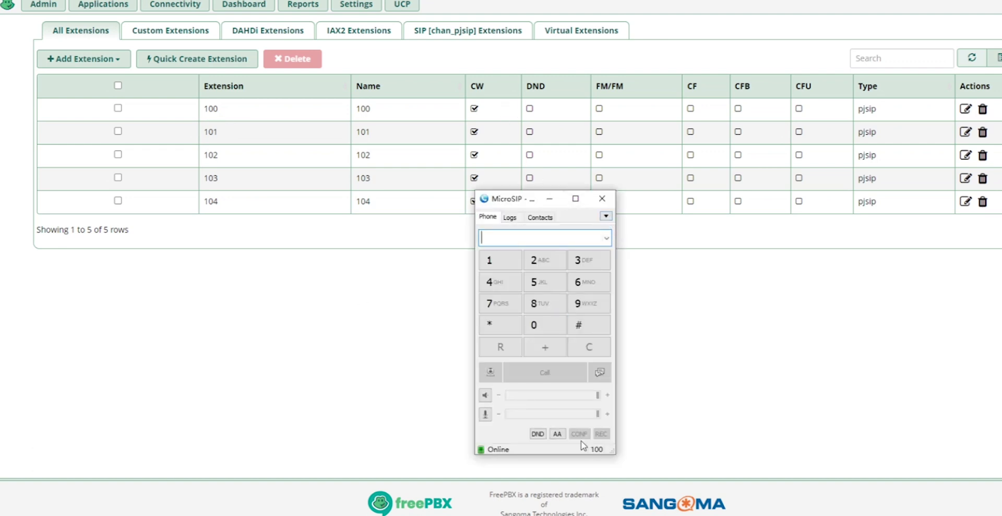
Step: Switch to the Dinstar gateway's web management and view its system information and port status
click(353, 331)
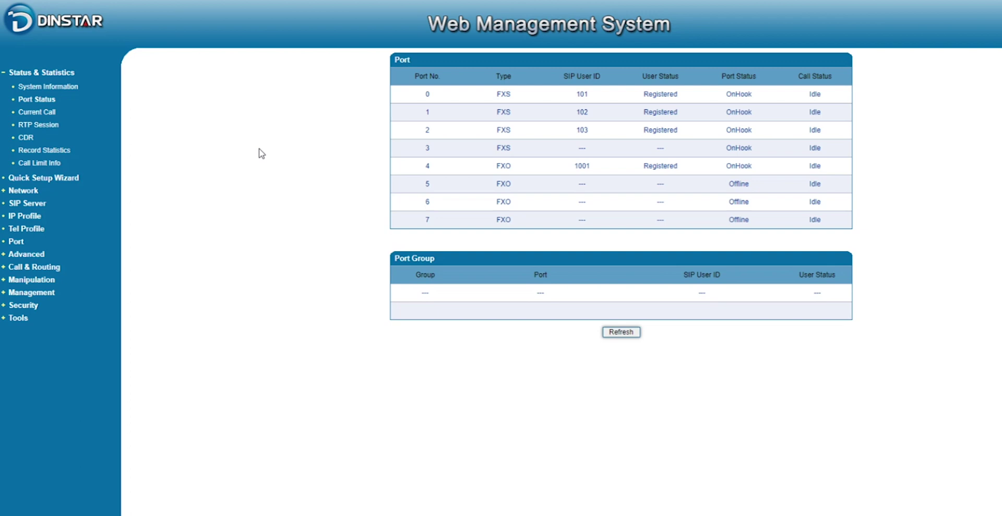
click(66, 86)
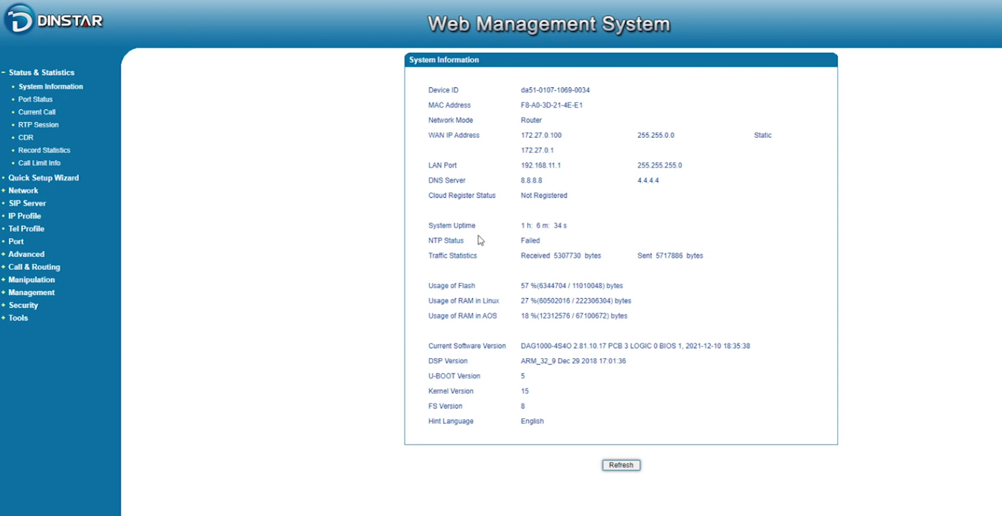
click(42, 99)
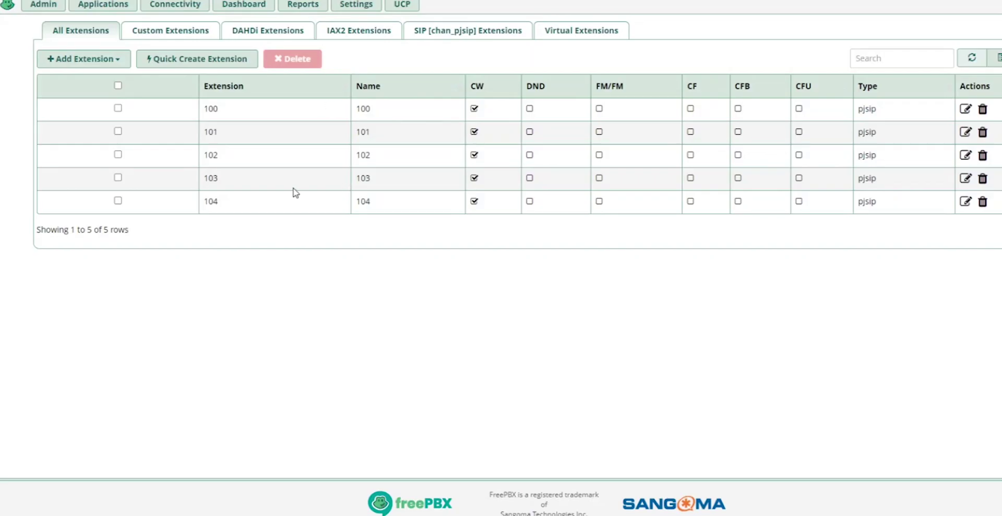
Step: Back in FreePBX, view the blank form for a new SIP [chan_pjsip] extension and return to the extensions list
click(104, 6)
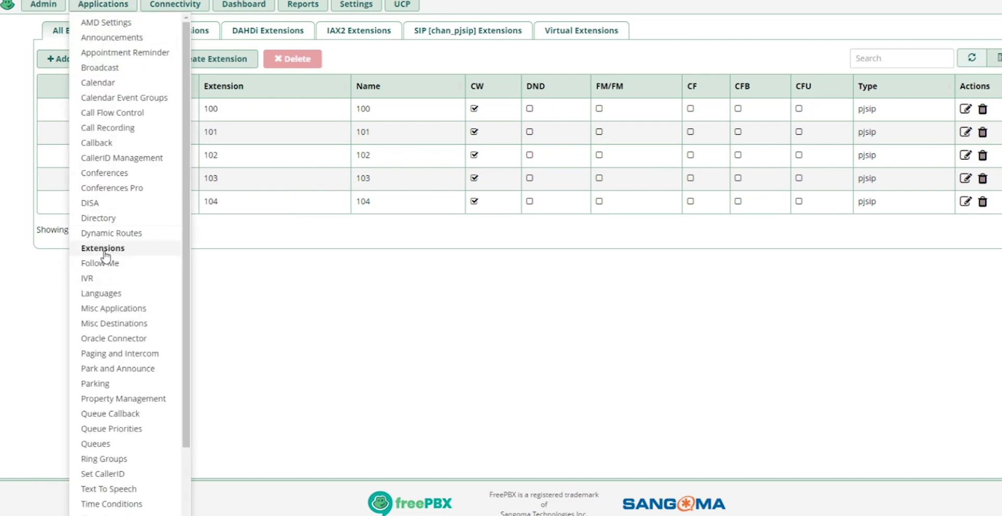
click(159, 251)
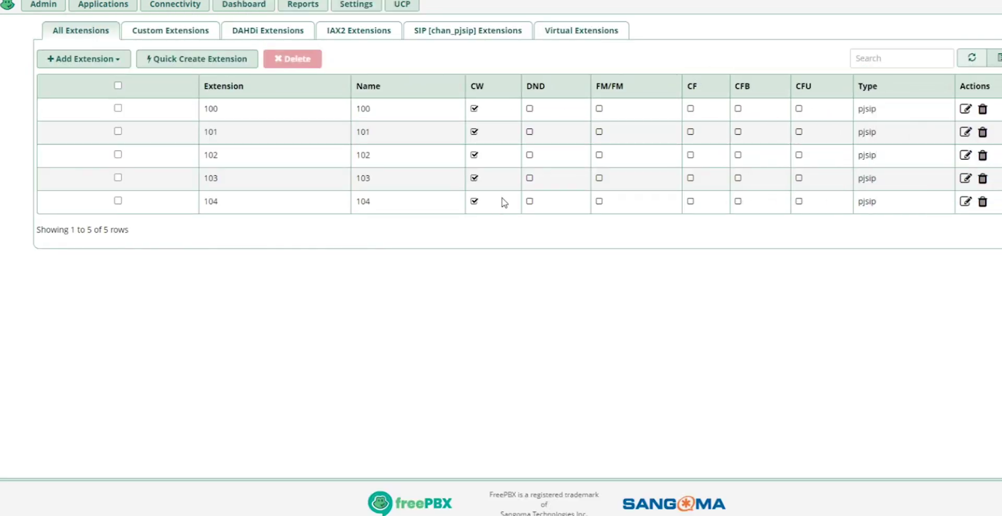
click(123, 66)
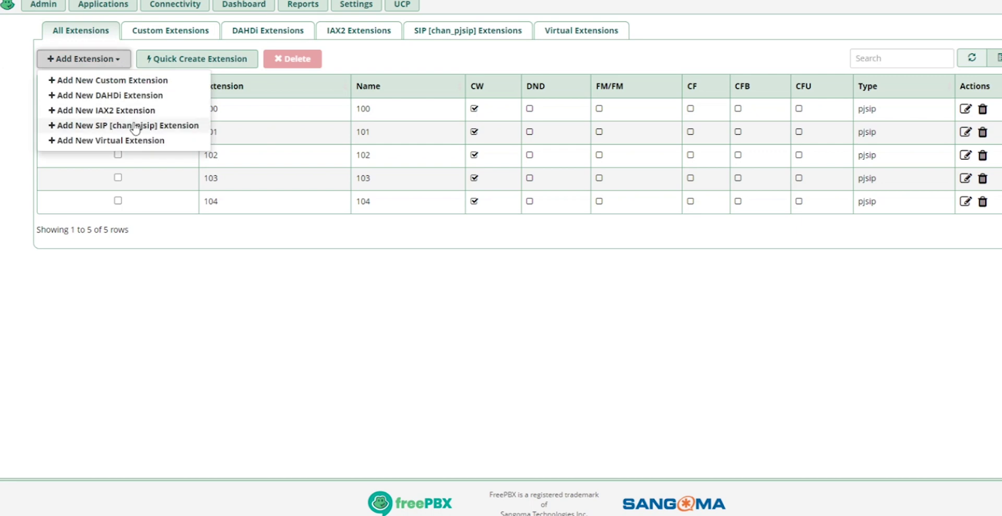
click(170, 133)
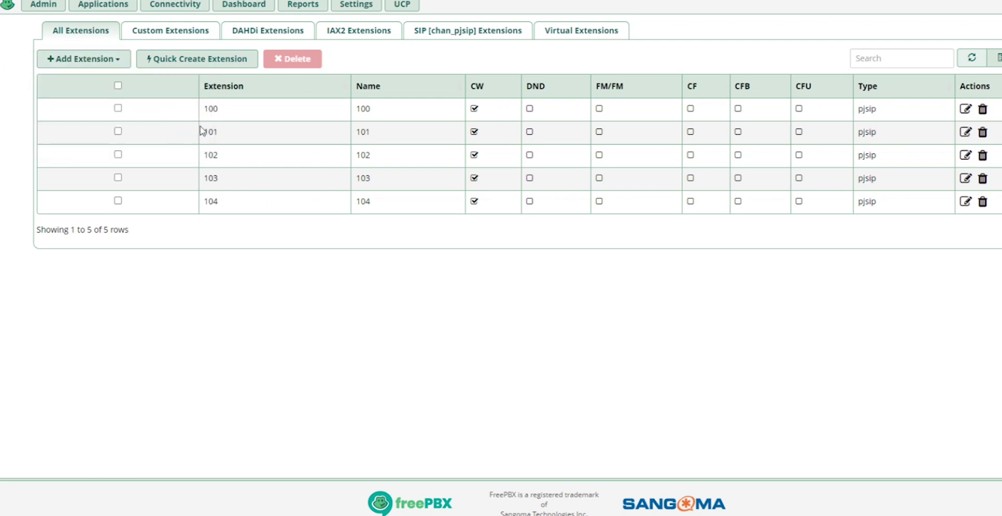
scroll(527, 169, down, 1)
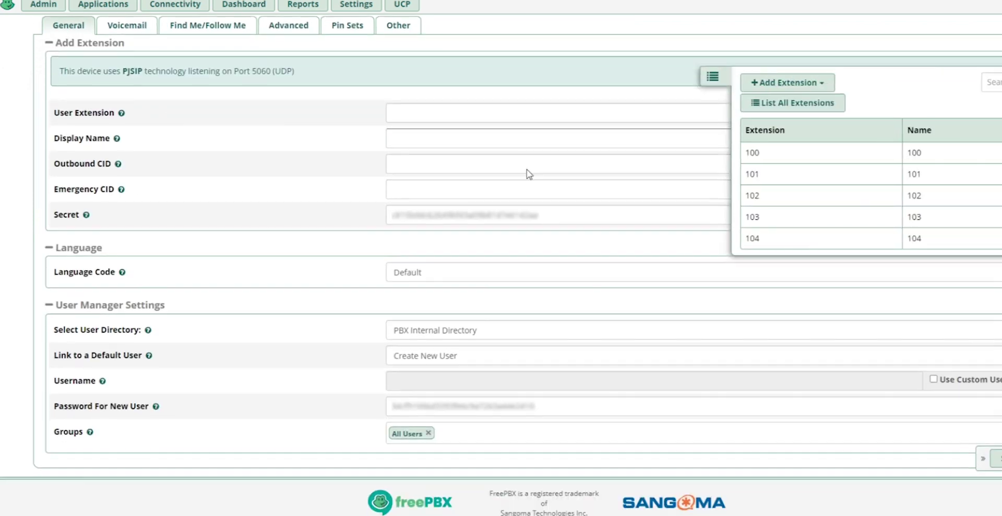
click(719, 77)
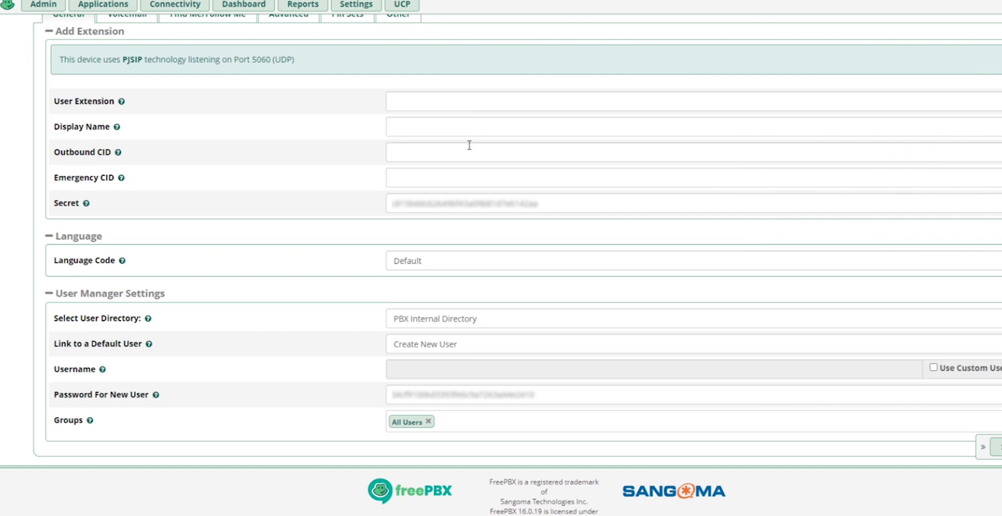
scroll(470, 149, up, 1)
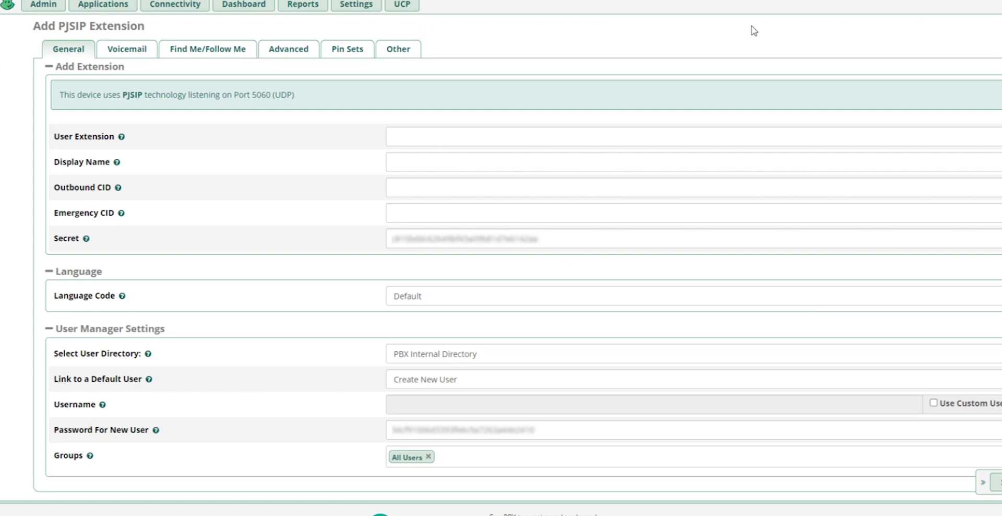
mouse_move(109, 9)
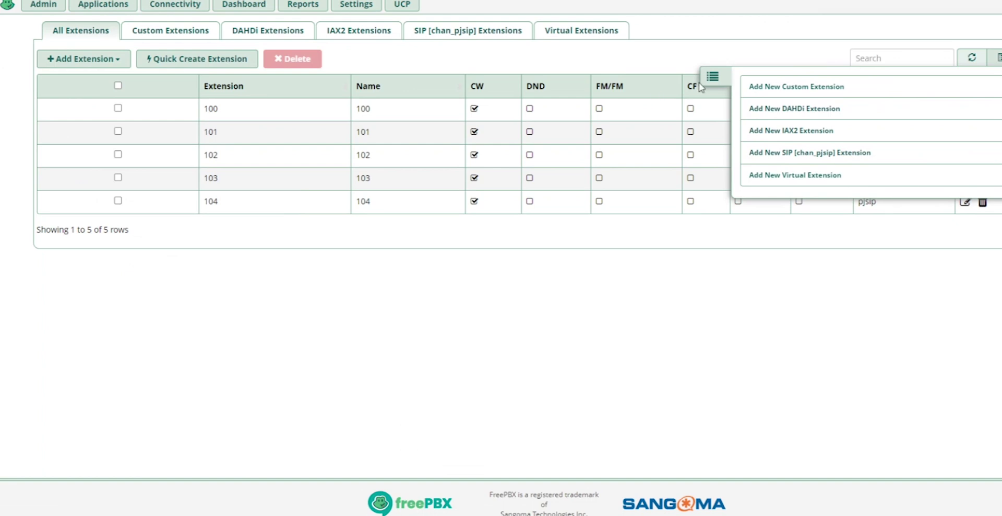
click(704, 78)
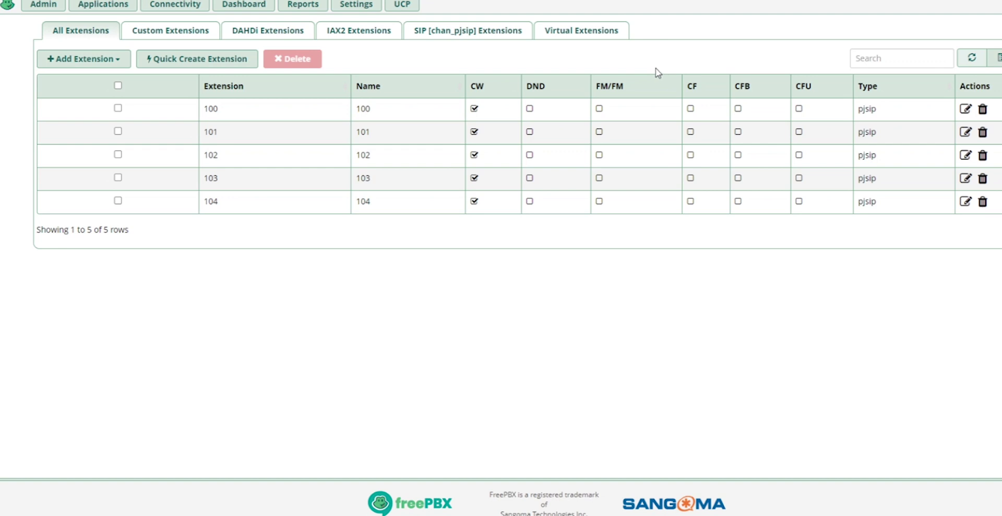
Step: Open trunk 1001 from the trunk list and view its general settings
click(175, 4)
click(174, 157)
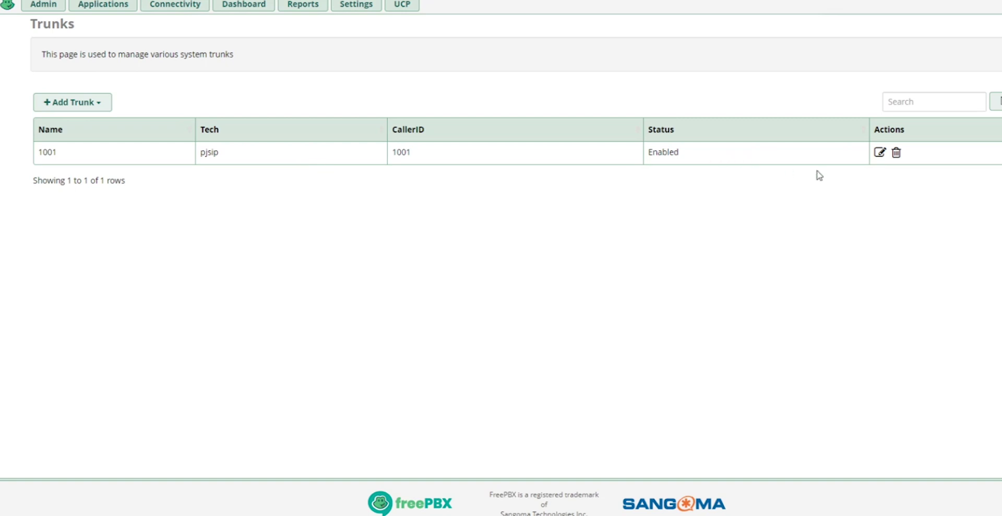
click(879, 153)
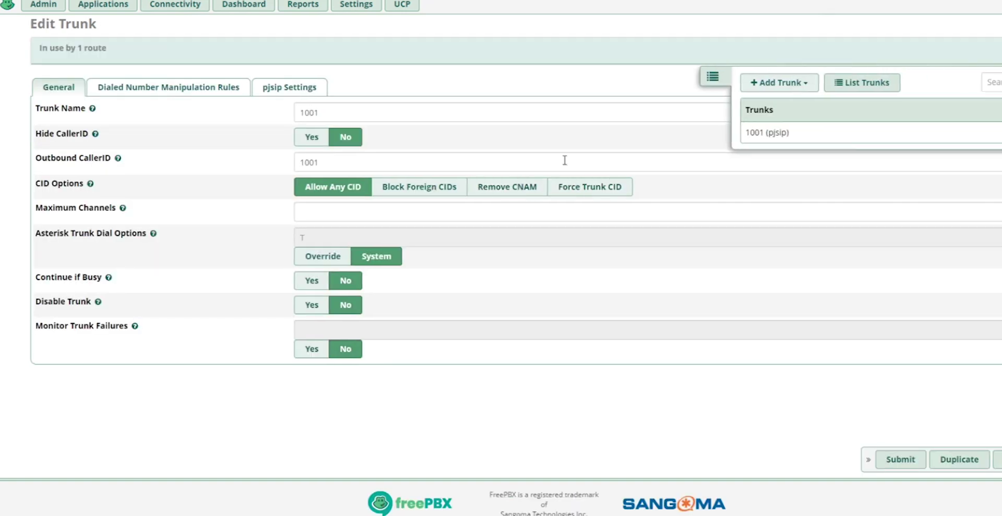
click(337, 110)
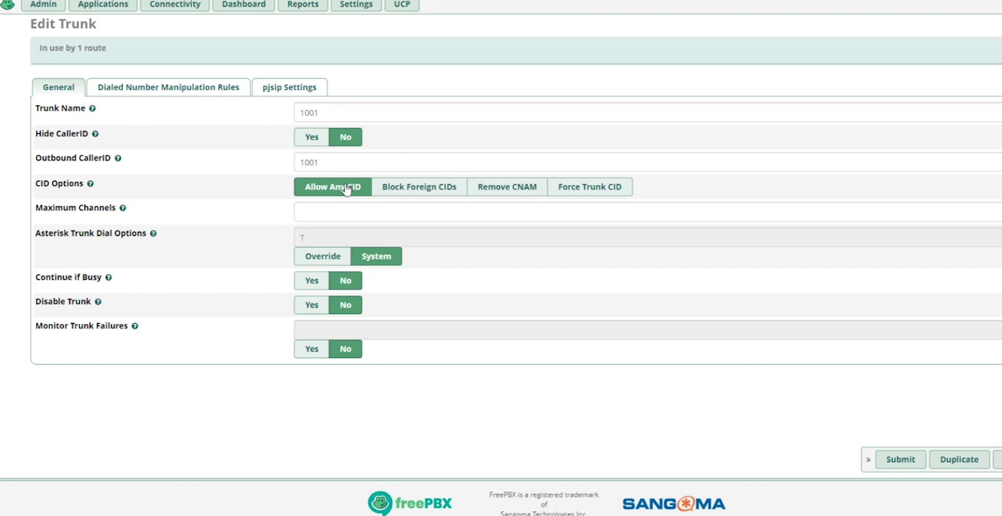
Step: Examine trunk 1001's general pjsip settings, checking the secret, the Outbound authentication and the registration mode
click(290, 86)
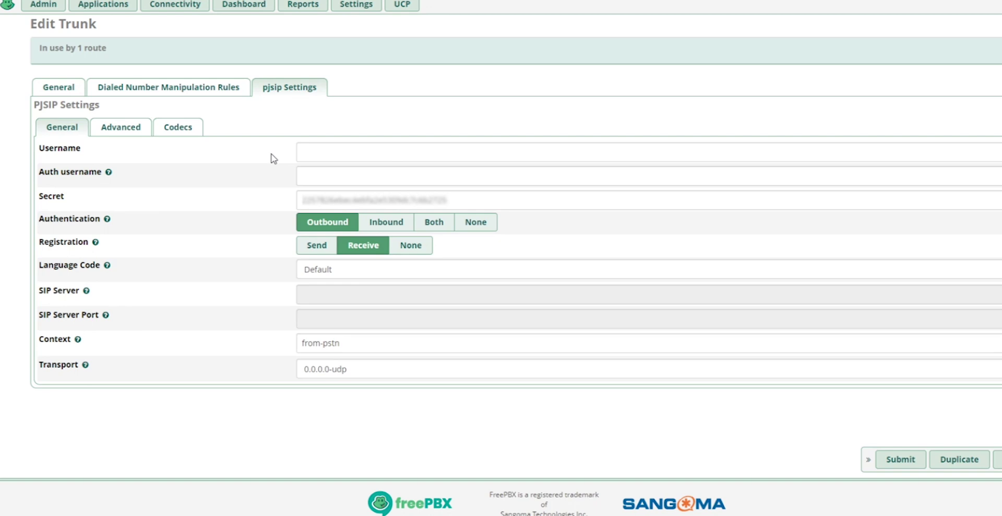
click(319, 199)
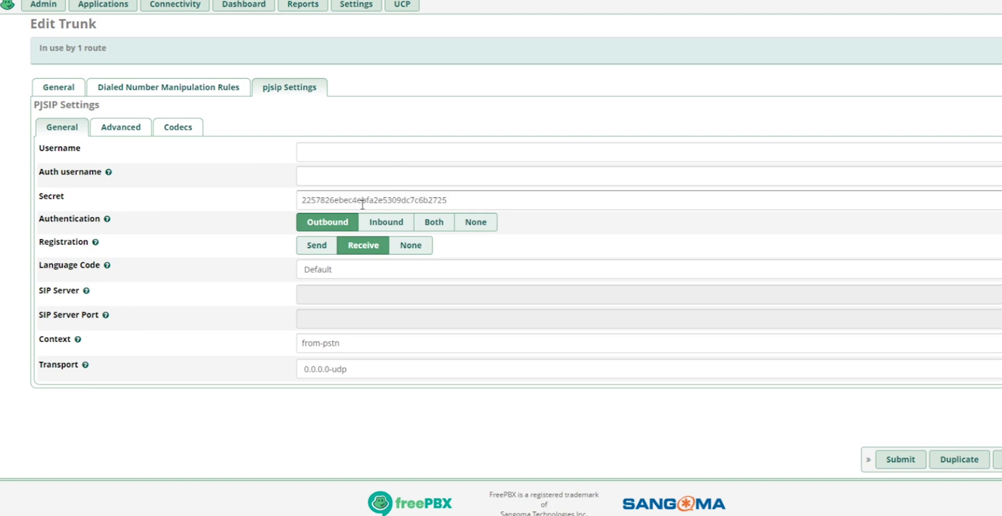
click(320, 221)
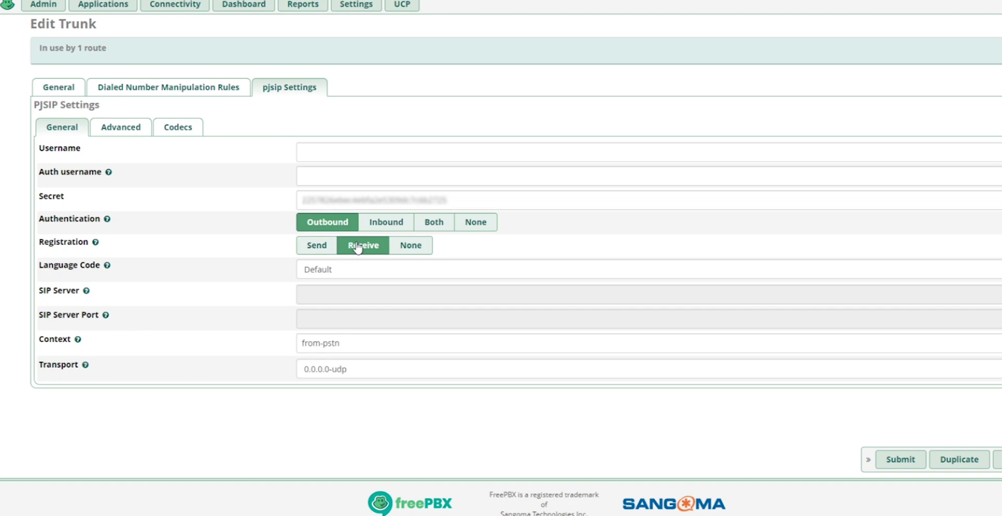
Step: Examine the trunk's advanced pjsip settings, including the Match Inbound Authentication options, and return to the general pjsip settings
click(134, 130)
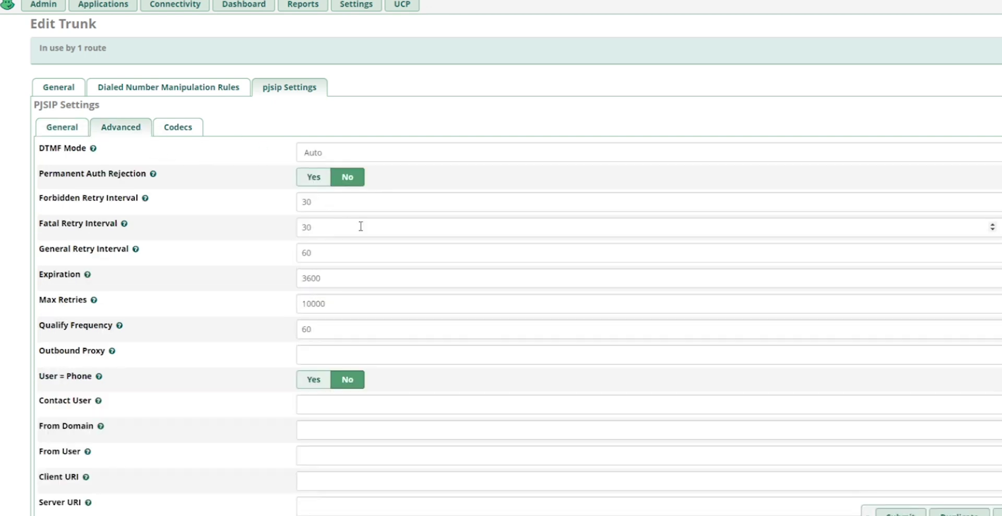
scroll(360, 226, down, 10)
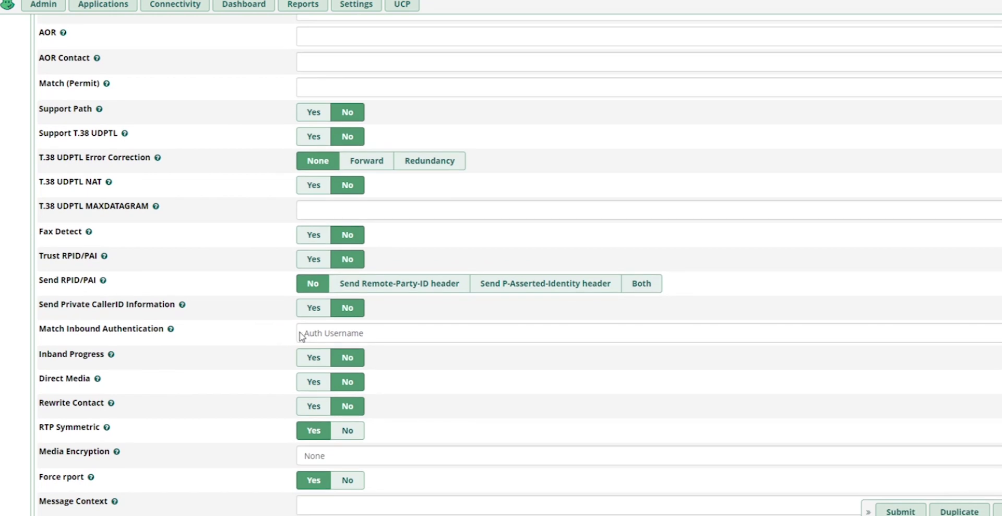
click(349, 338)
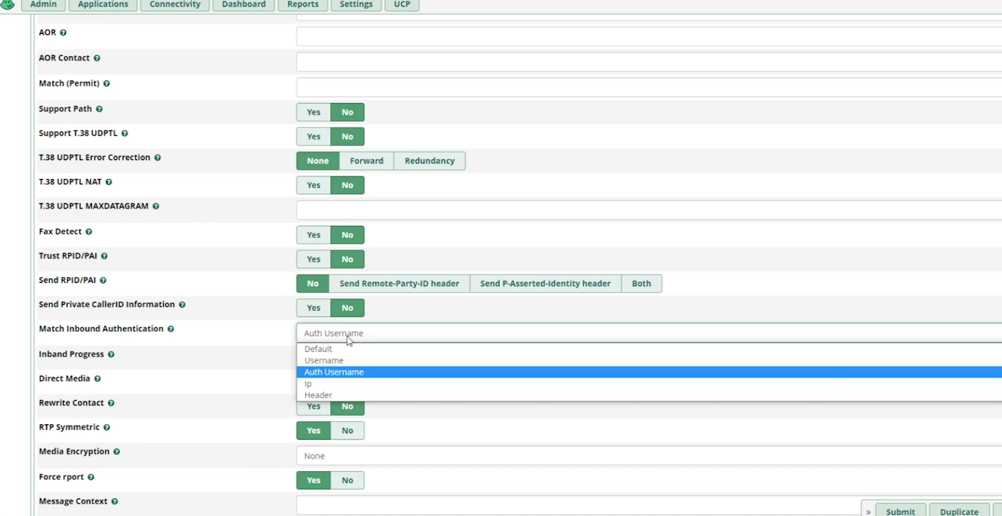
scroll(210, 303, up, 10)
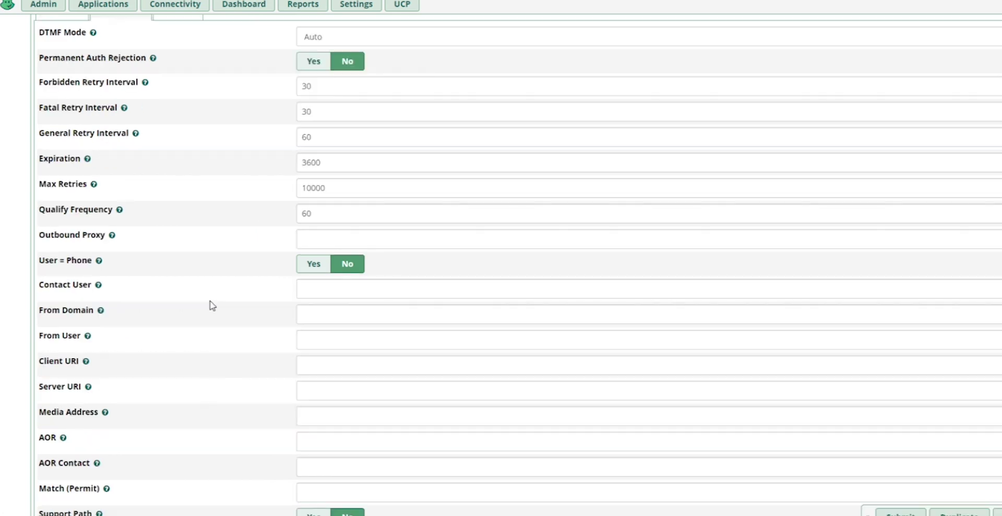
scroll(210, 304, down, 2)
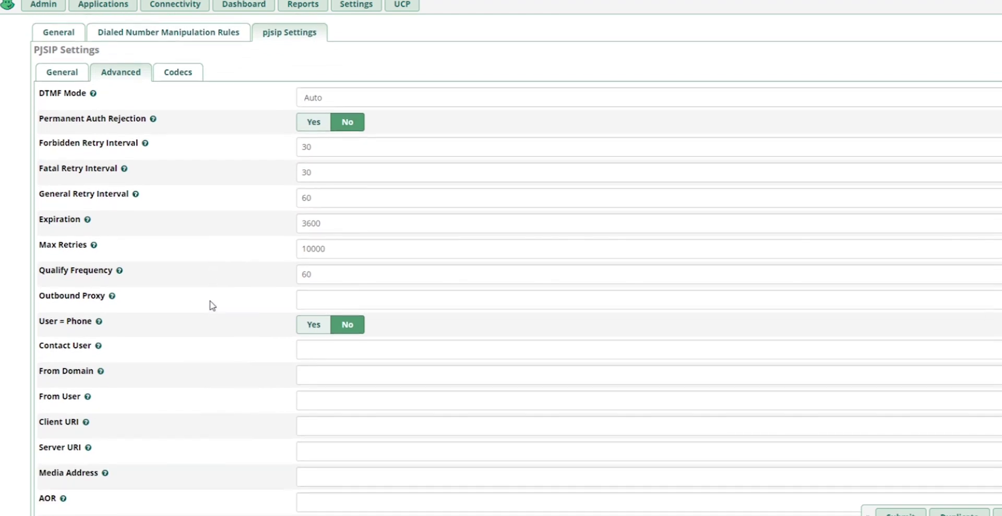
scroll(210, 304, up, 2)
click(62, 127)
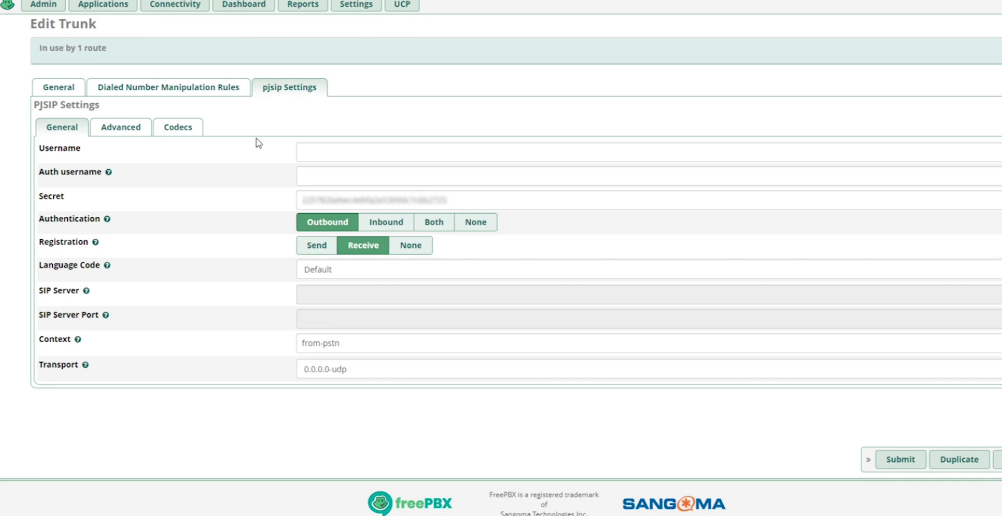
Step: Return to the trunk list and open the call-in inbound route to view its settings
click(175, 4)
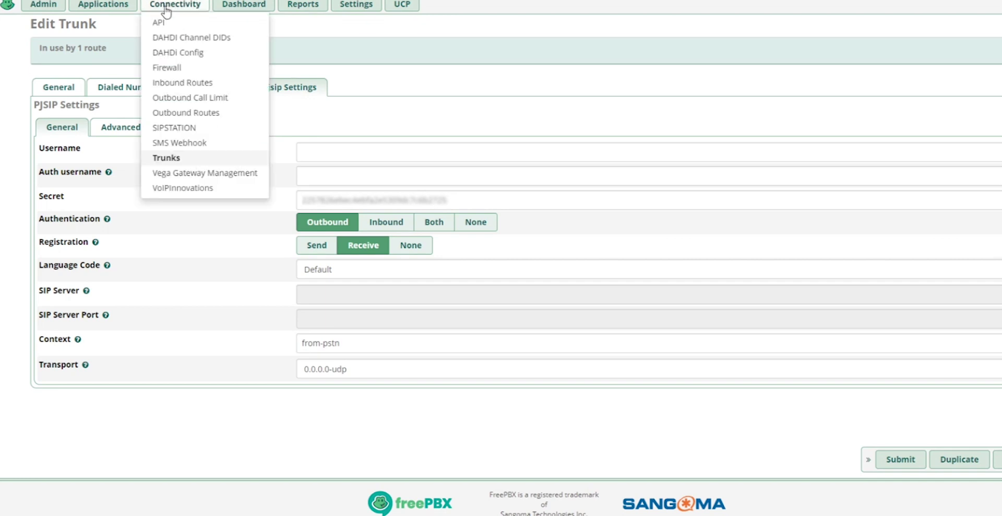
click(184, 158)
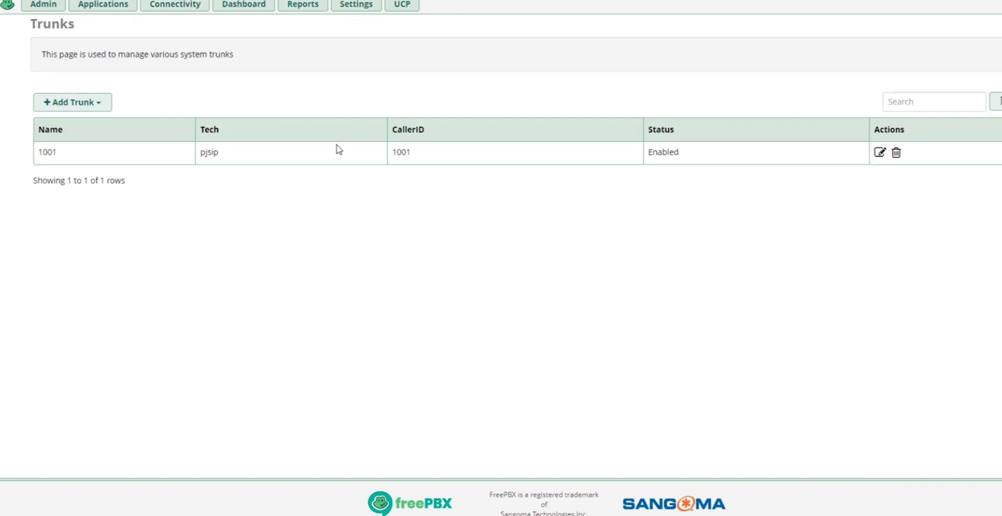
click(166, 7)
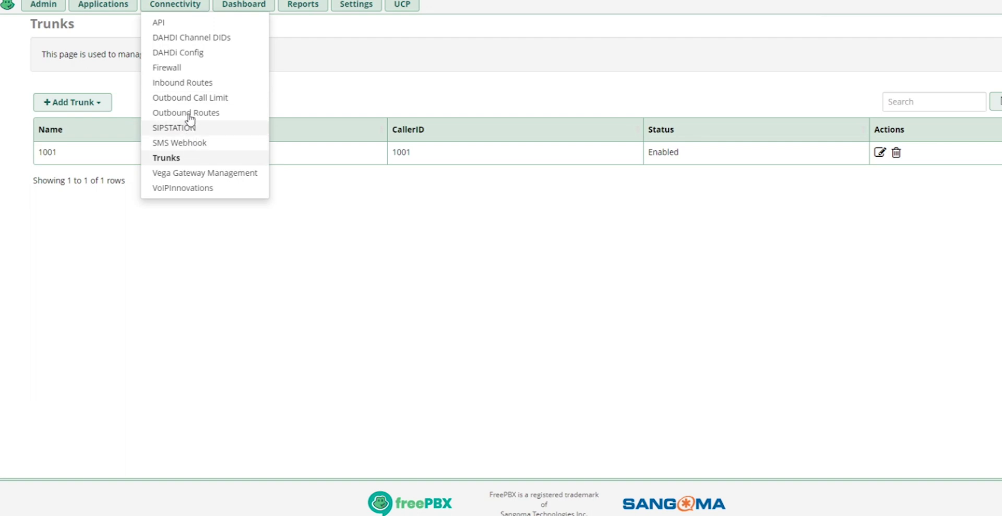
click(203, 83)
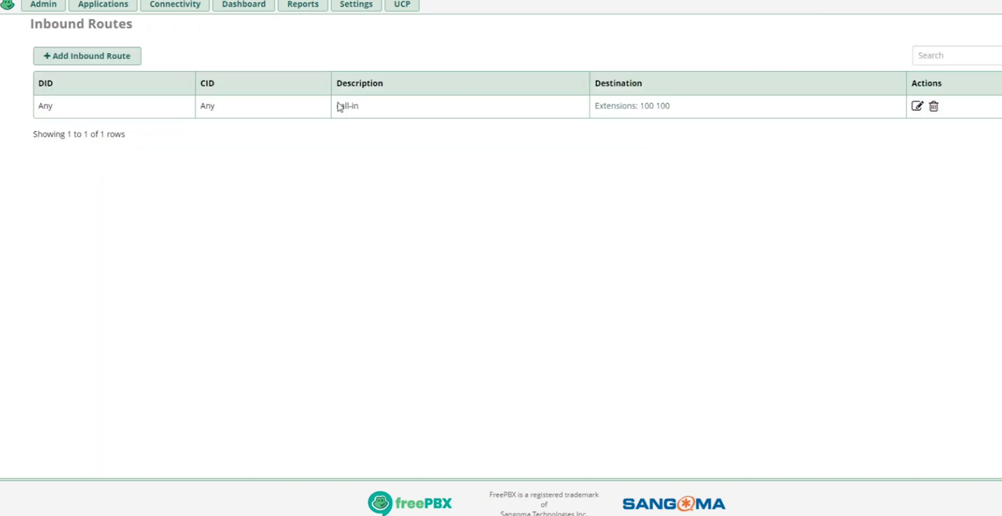
click(916, 107)
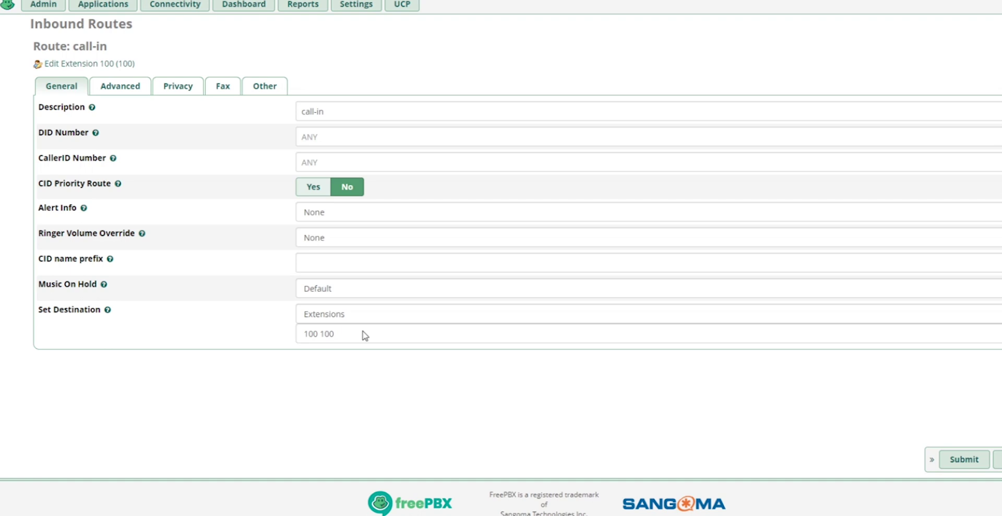
Step: Open the outgoing-calls outbound route and show the trunks available for its Trunk Sequence for Matched Routes
click(178, 15)
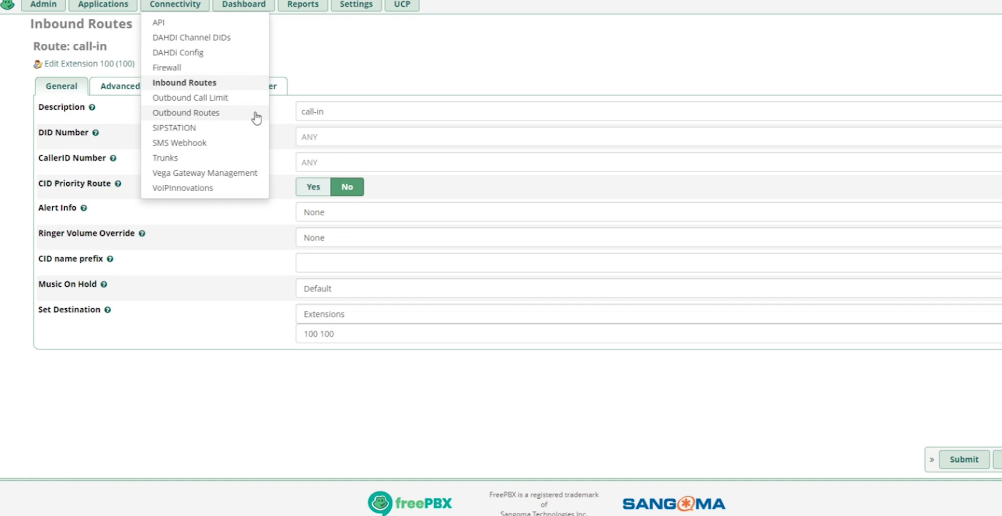
click(866, 152)
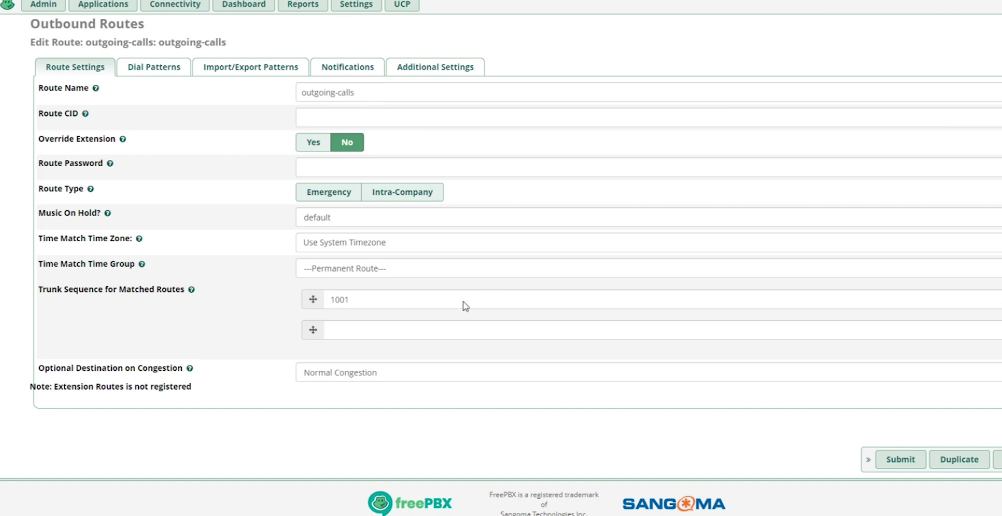
click(395, 306)
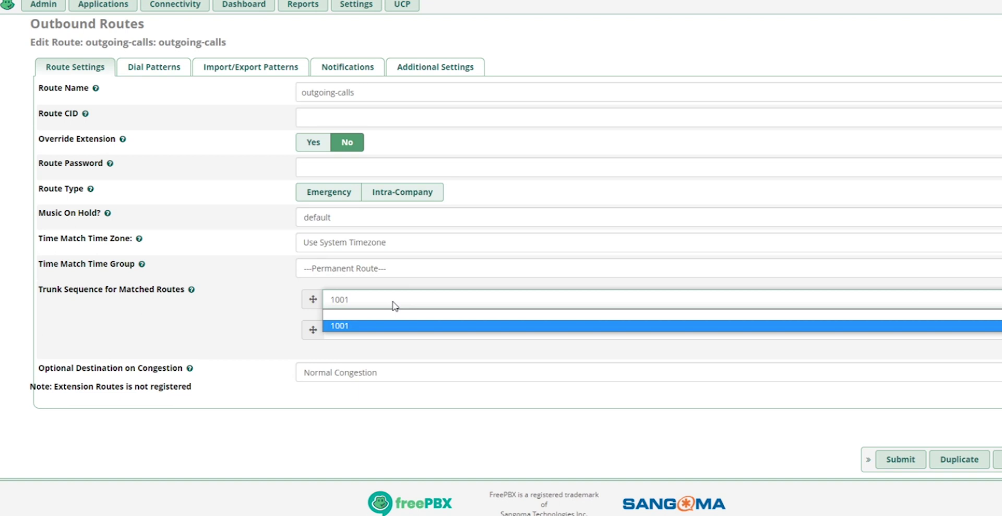
Step: Show the outgoing-calls route's dial patterns and highlight the X. match pattern
click(174, 172)
click(153, 67)
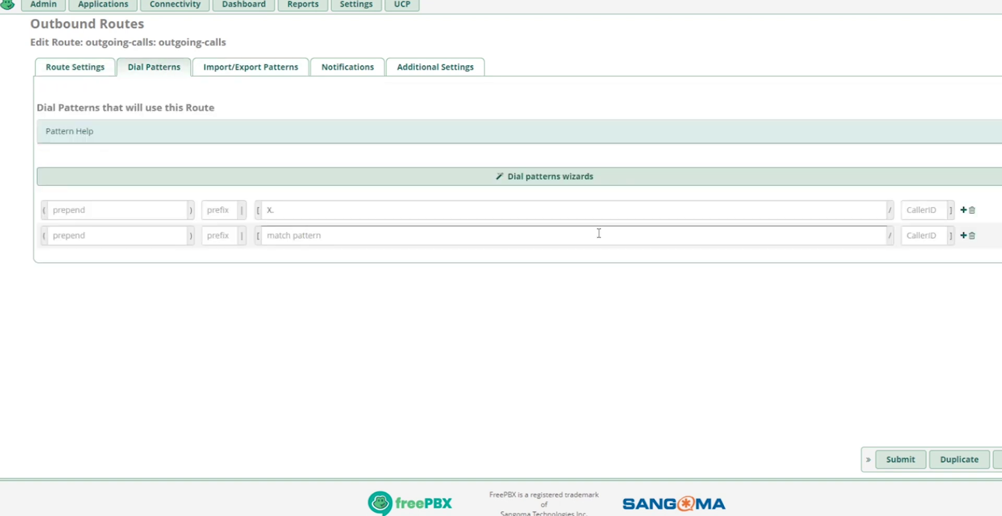
click(271, 212)
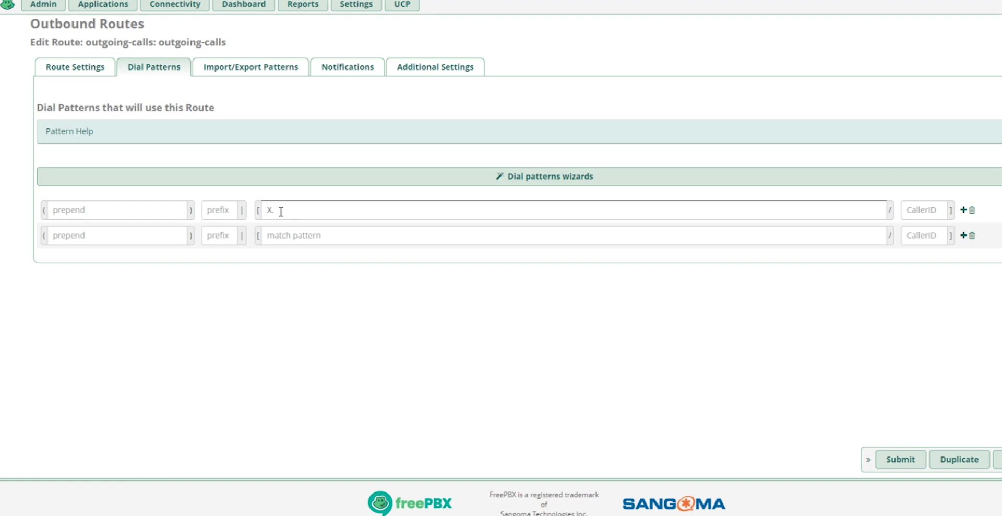
drag(282, 212, 263, 210)
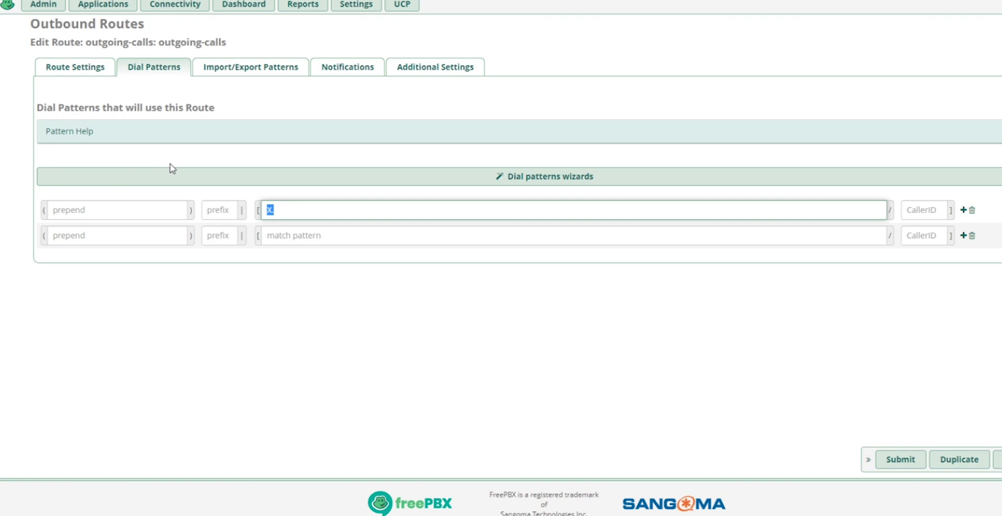
Step: Open the firewall configuration and examine its Responsive Firewall options, known network definitions and interface default zones
mouse_move(181, 8)
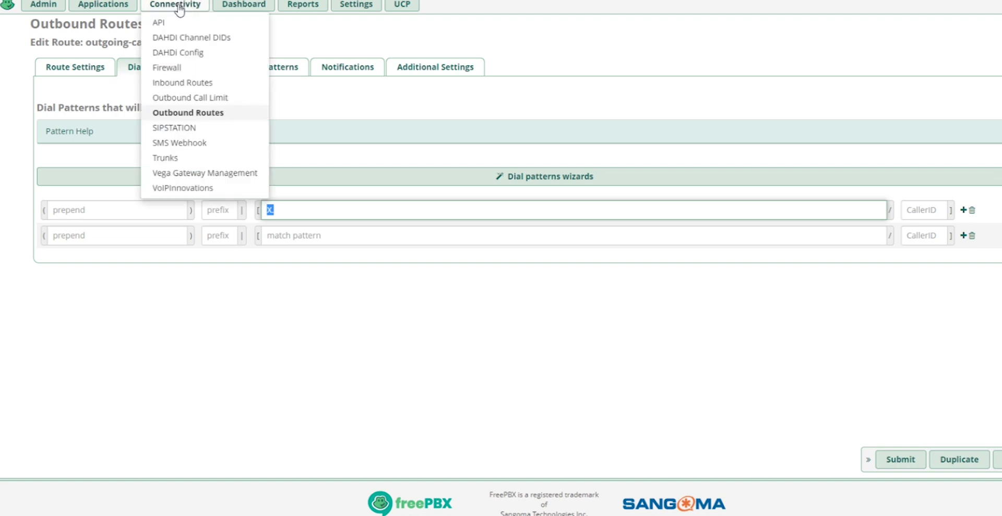
click(178, 68)
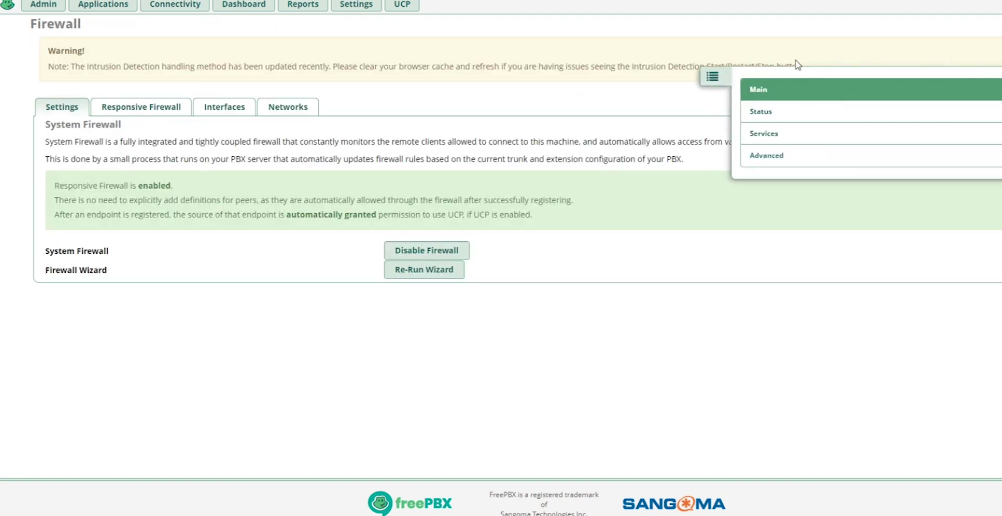
click(725, 78)
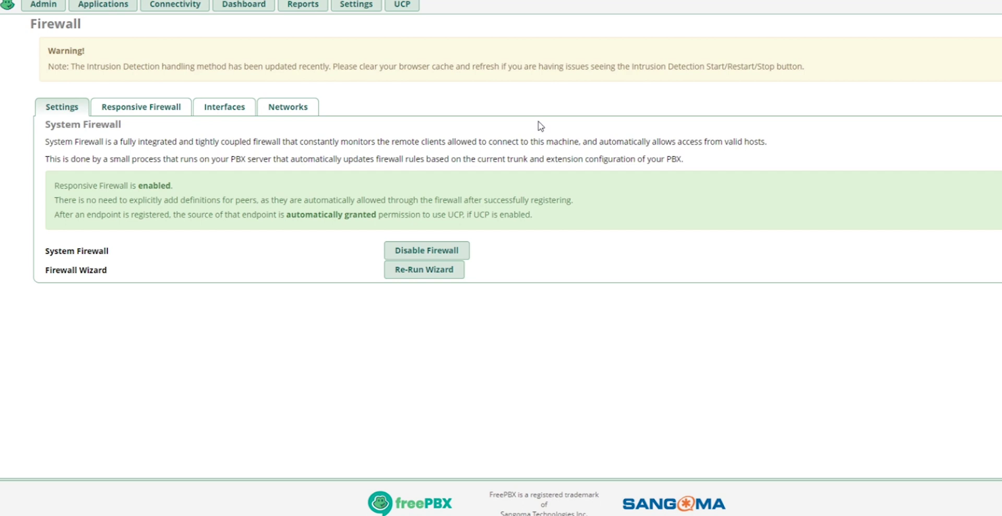
click(166, 116)
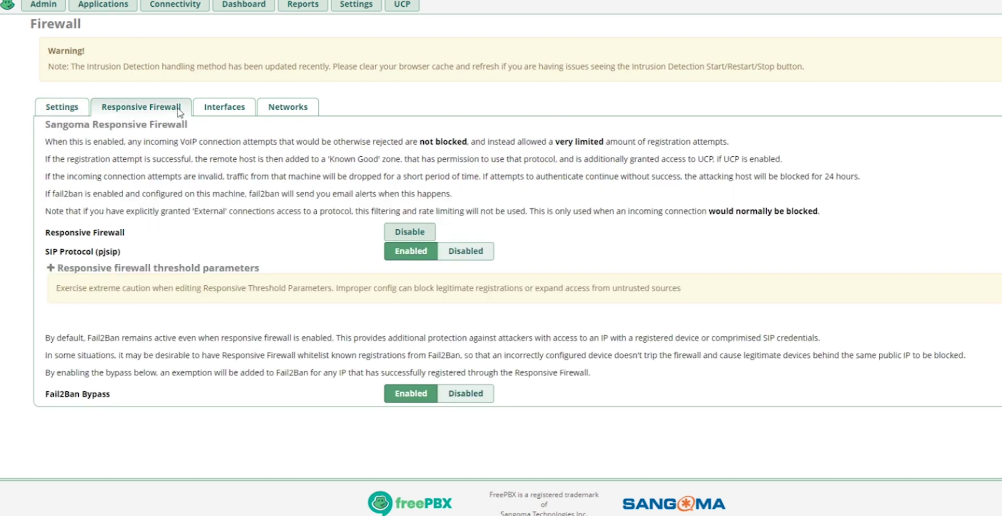
click(218, 116)
click(269, 112)
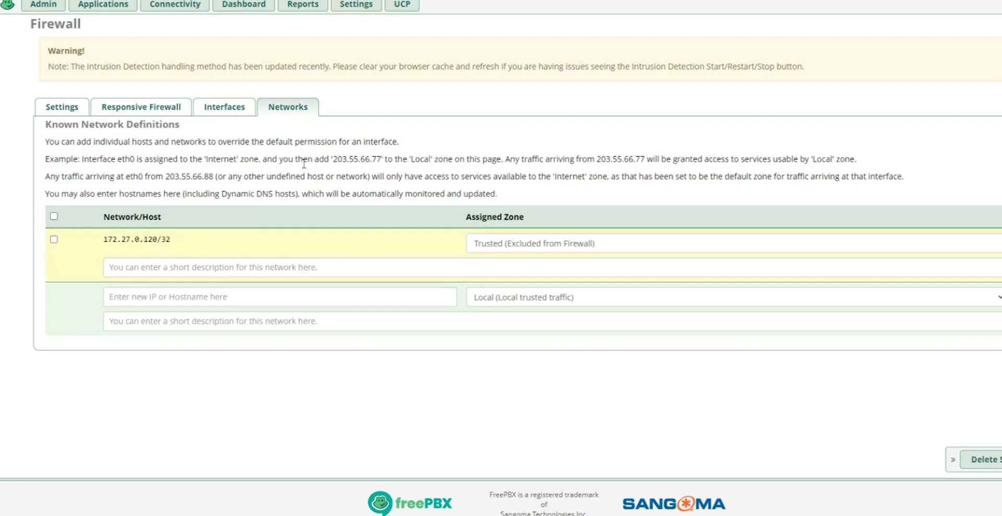
click(214, 115)
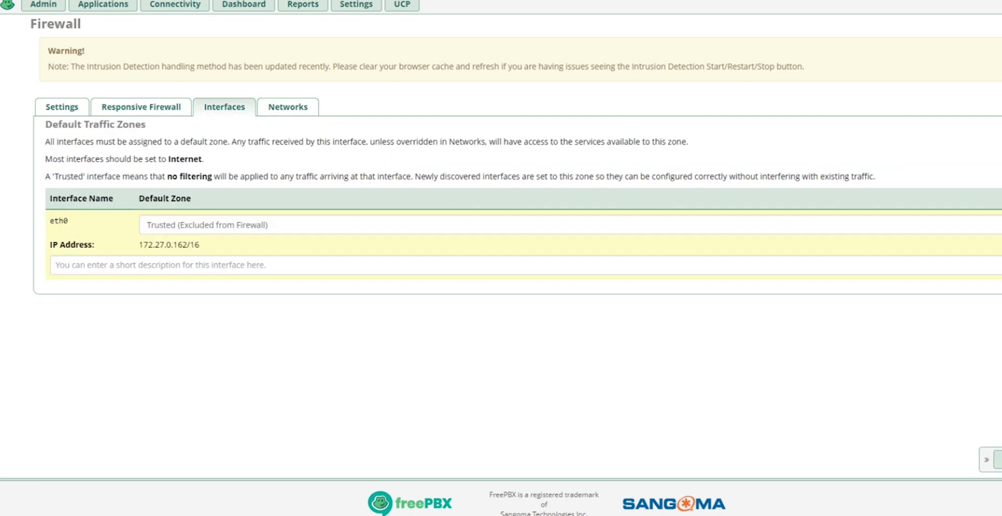
Step: View the firewall status overview and examine the zones assigned to each core service, from SSH through NTP
mouse_move(980, 85)
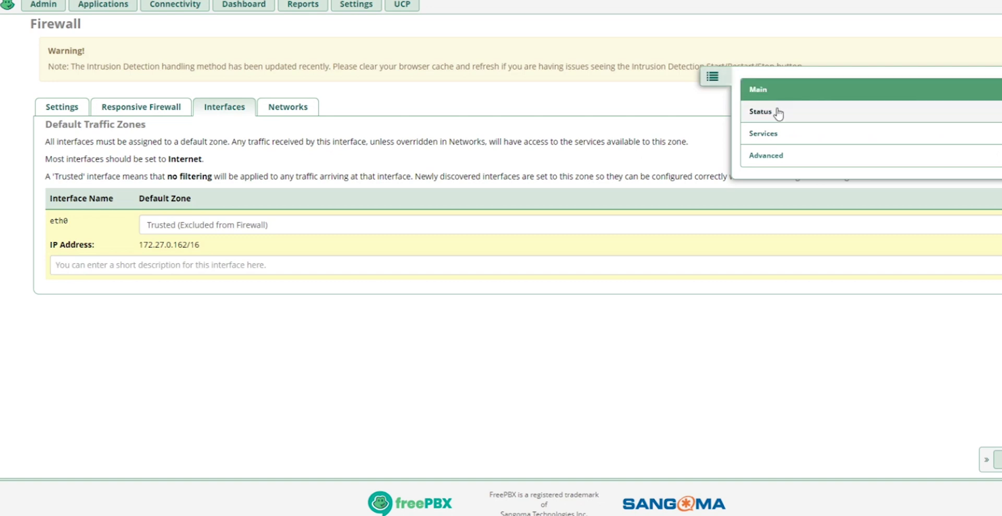
click(778, 113)
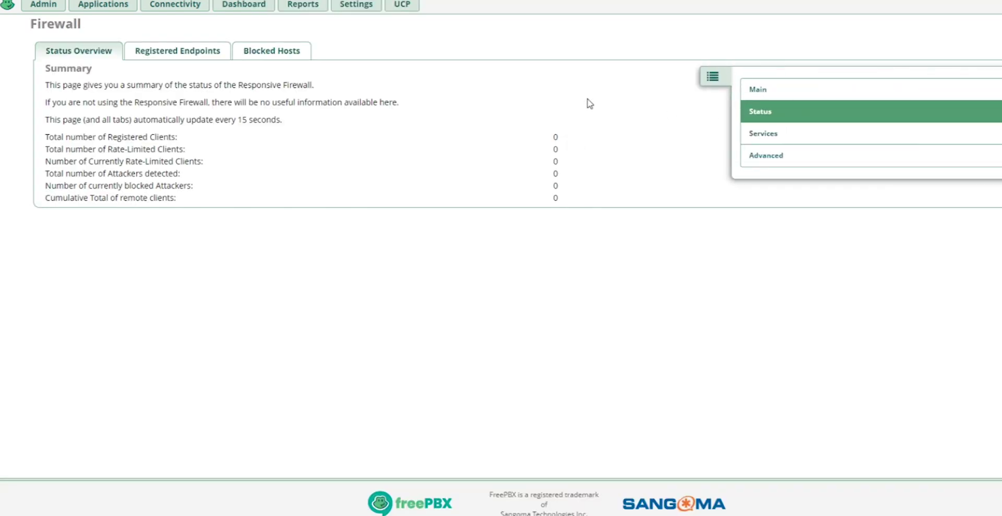
click(786, 133)
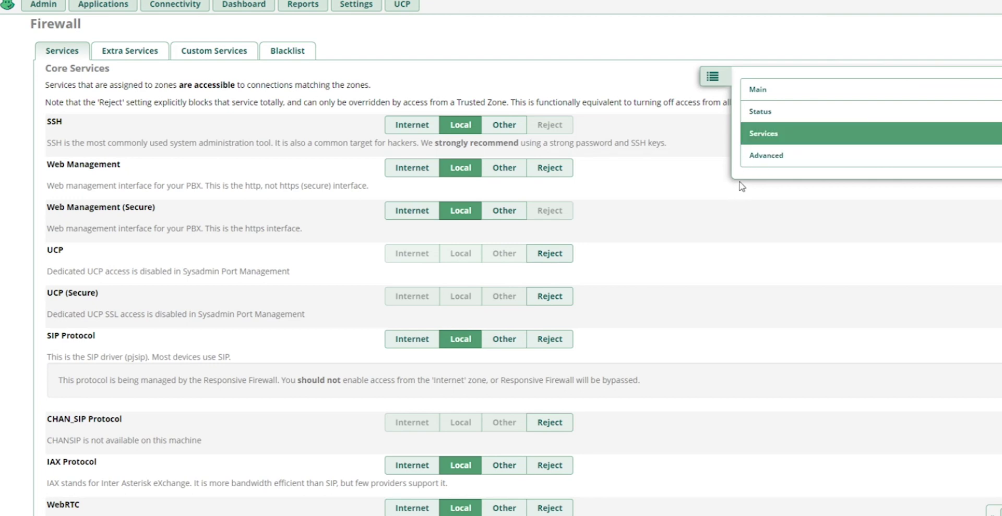
scroll(648, 233, down, 1)
scroll(623, 225, up, 1)
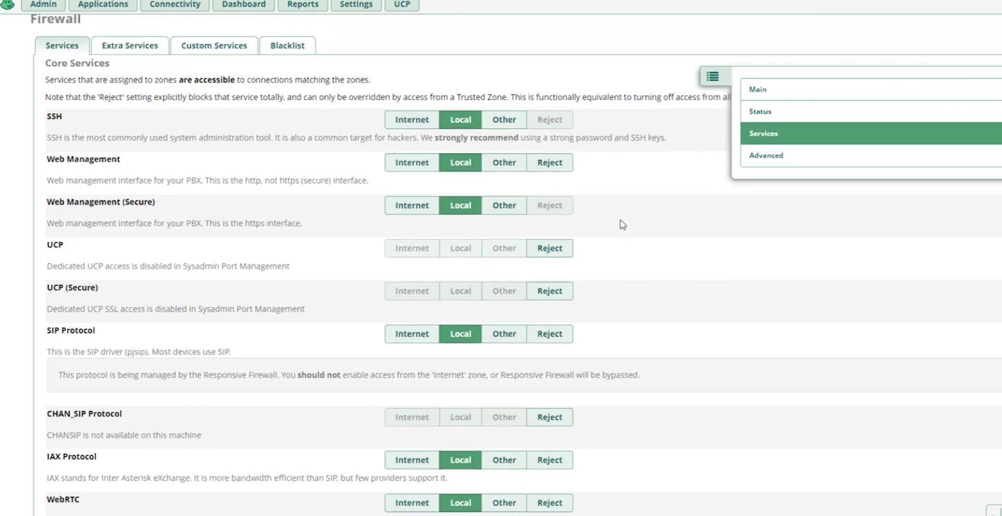
scroll(623, 225, up, 1)
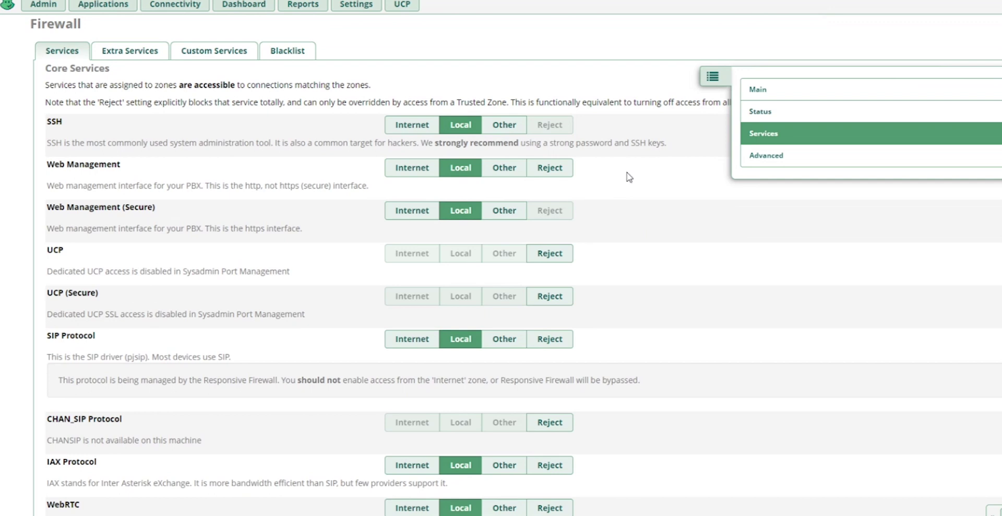
scroll(659, 185, down, 1)
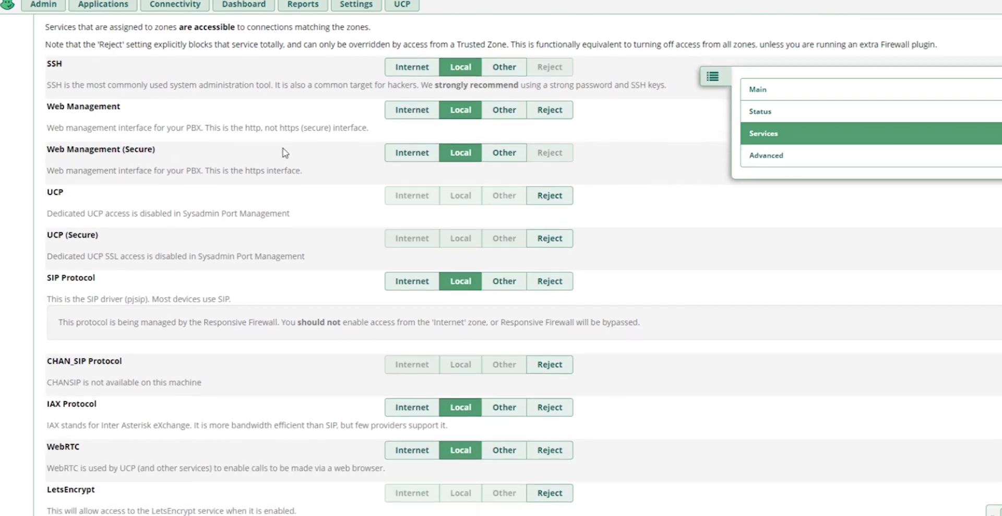
scroll(284, 153, down, 2)
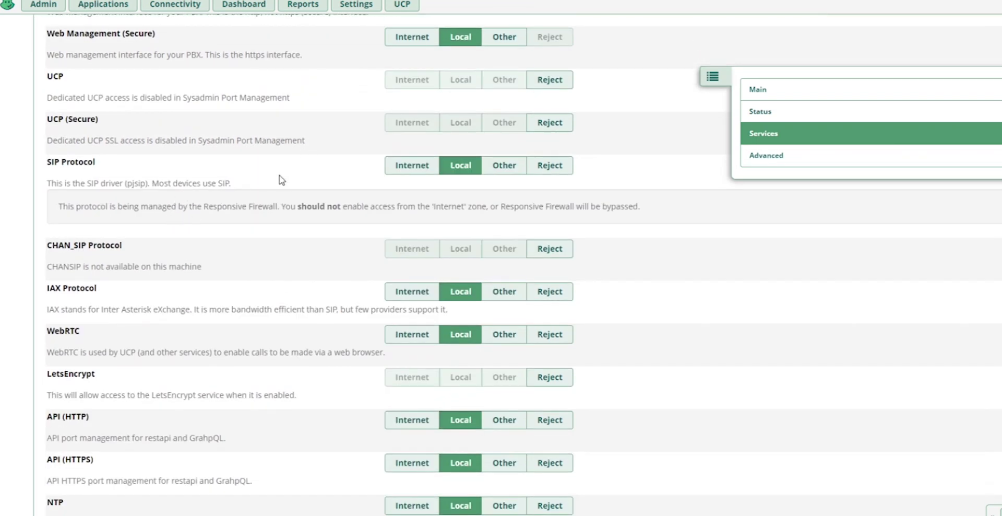
scroll(278, 179, down, 1)
scroll(278, 178, up, 1)
scroll(463, 188, down, 2)
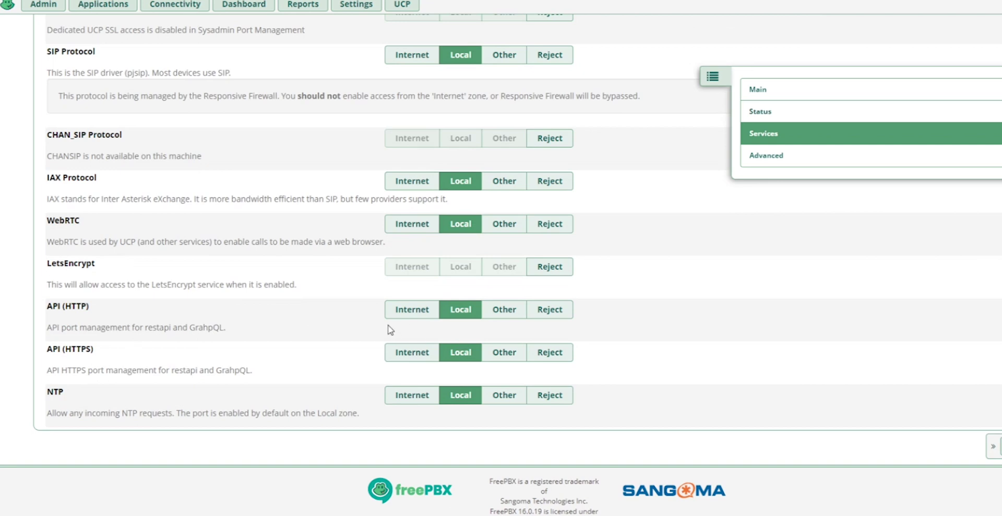
scroll(295, 316, up, 2)
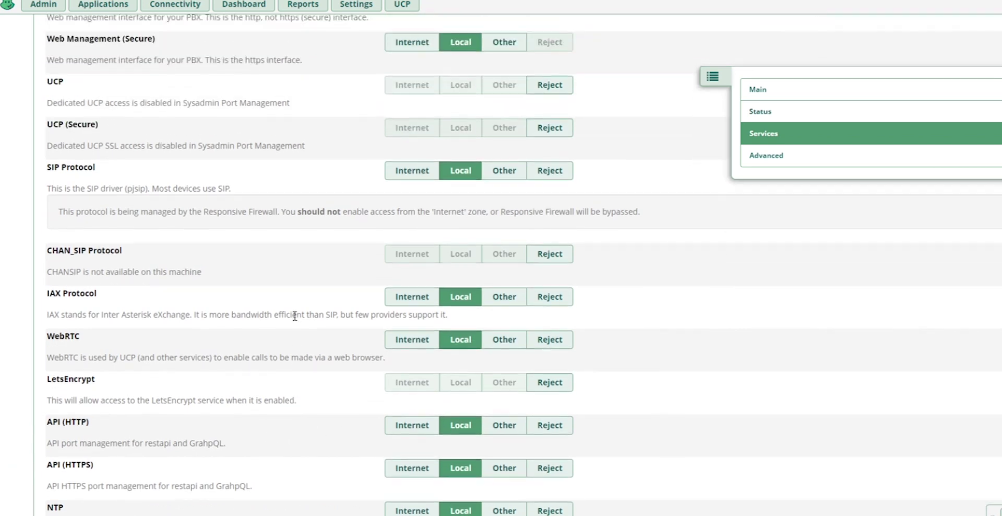
scroll(295, 316, up, 3)
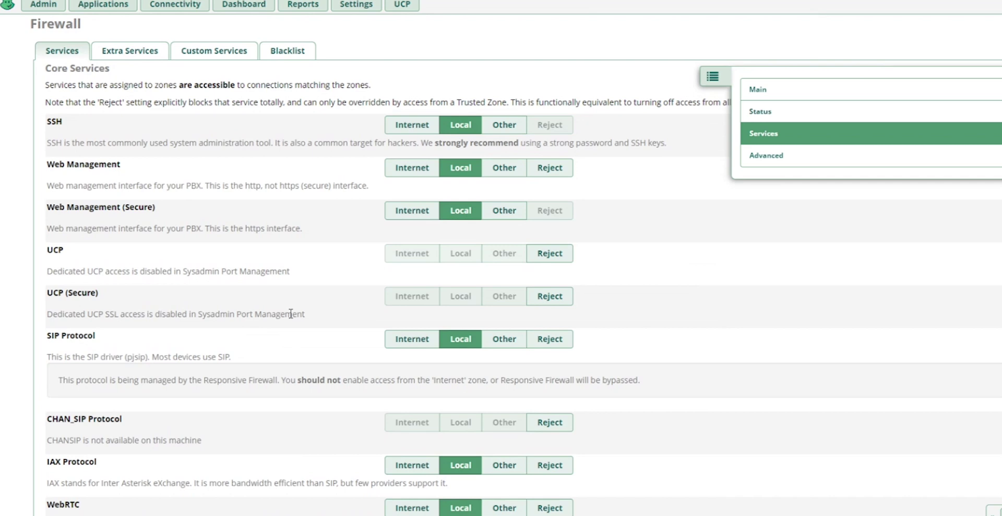
Step: Open the advanced firewall information and examine the port mappings of the core and extra services
click(778, 156)
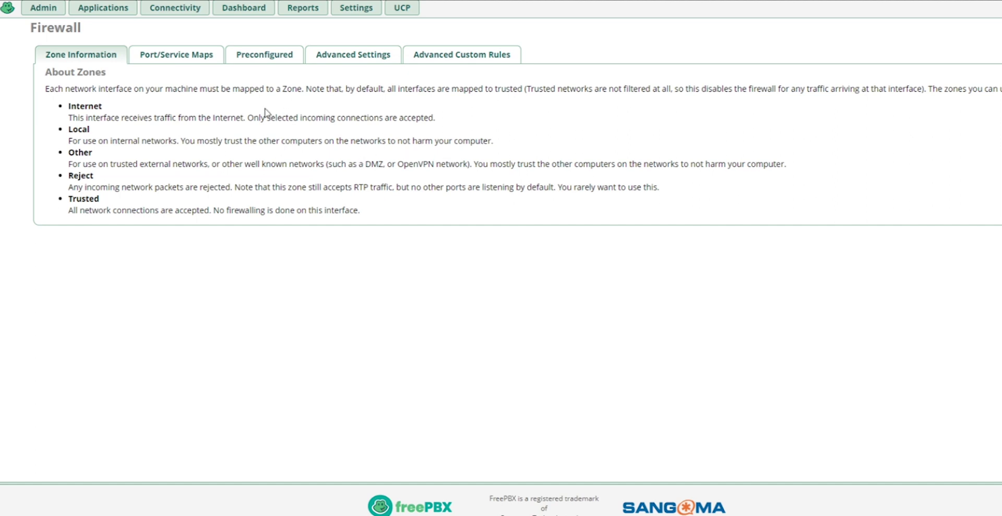
click(205, 61)
scroll(274, 200, down, 5)
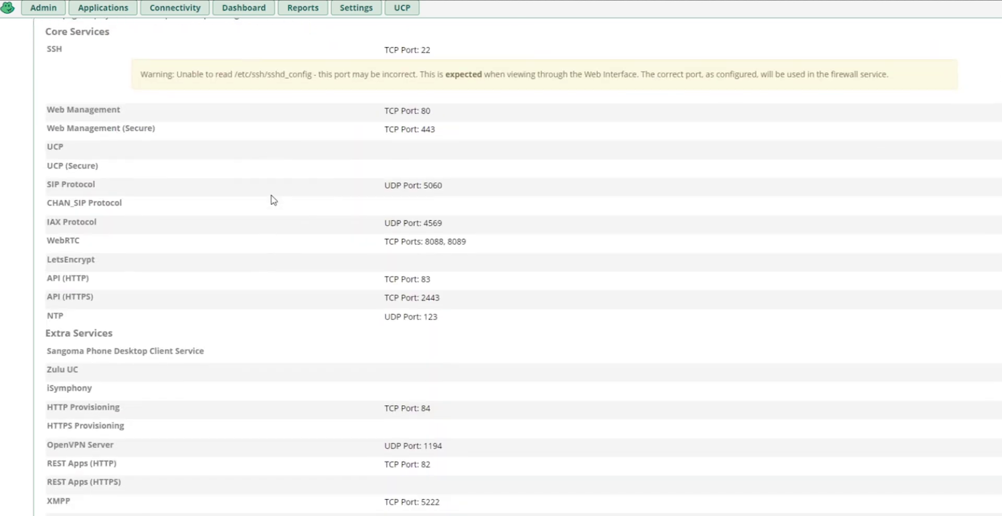
scroll(274, 200, up, 5)
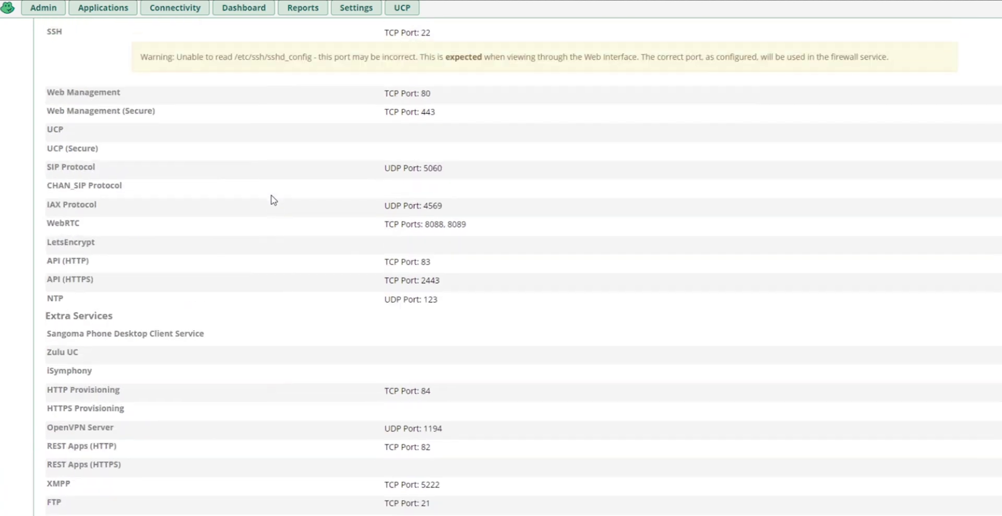
Step: View the firewall's preconfigured trusted networks and examine the advanced settings from Safe Mode to Add etc/hosts as Trusted
click(267, 67)
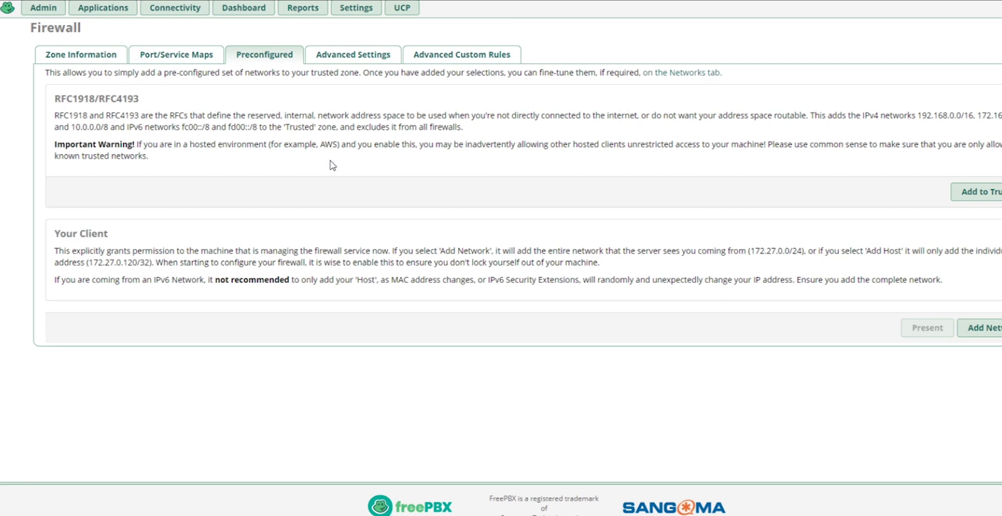
click(339, 57)
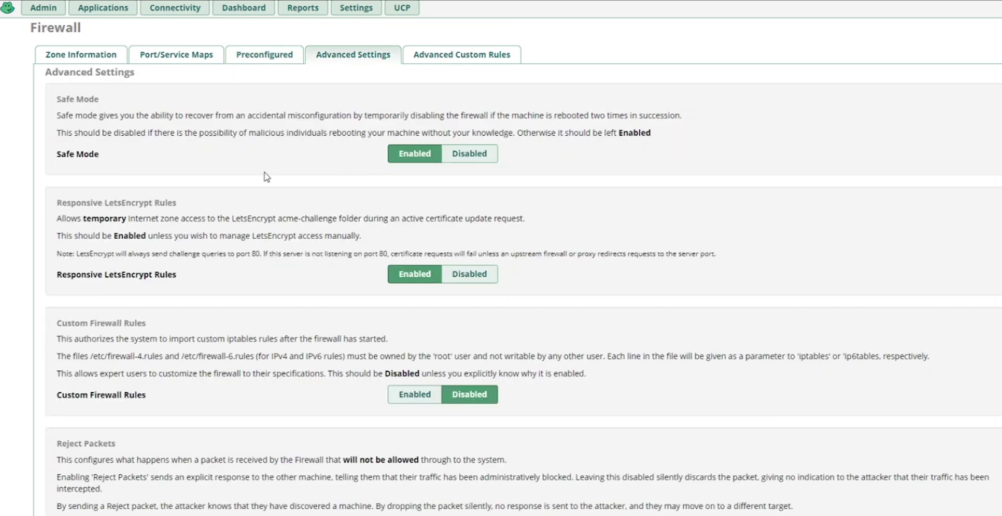
scroll(266, 177, down, 5)
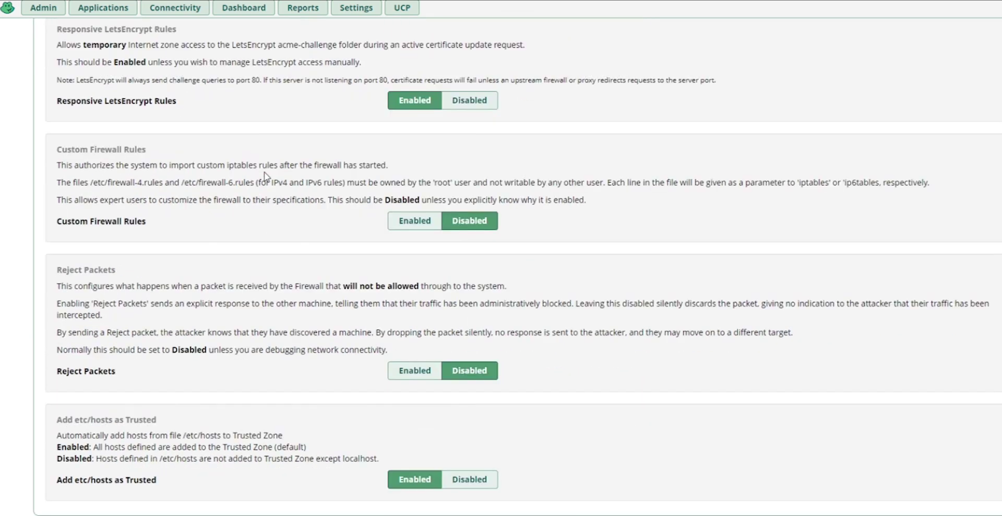
scroll(267, 177, up, 5)
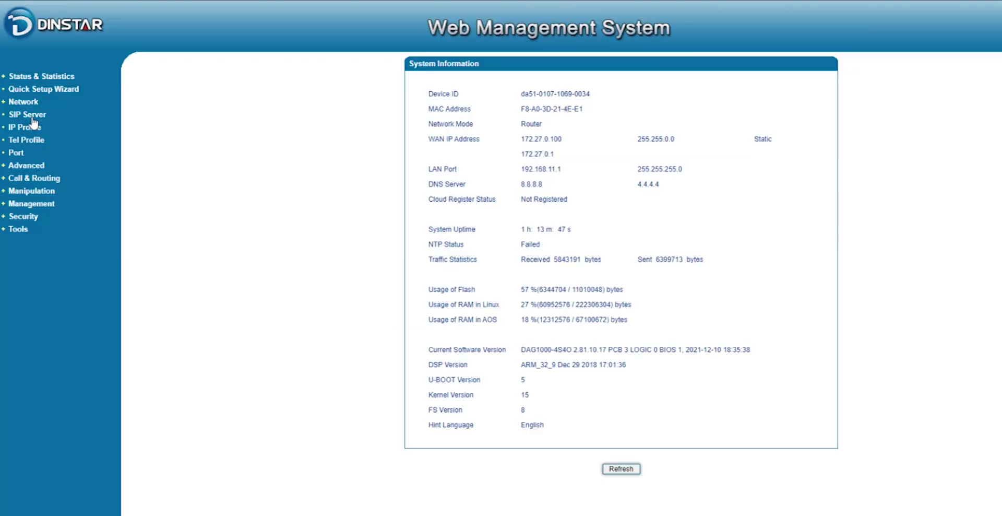
Step: Switch to the Dinstar gateway, review its SIP Server settings and open port 0 for modification
click(28, 115)
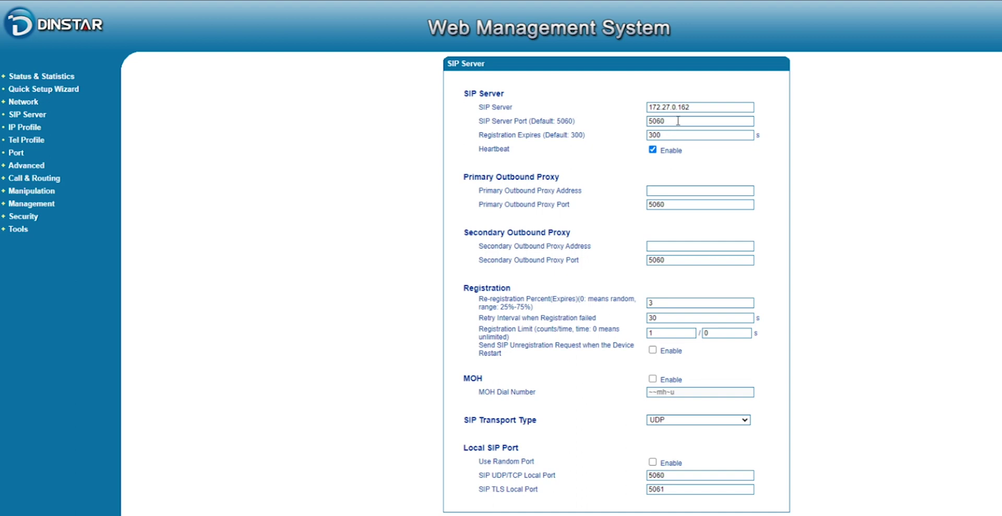
click(17, 153)
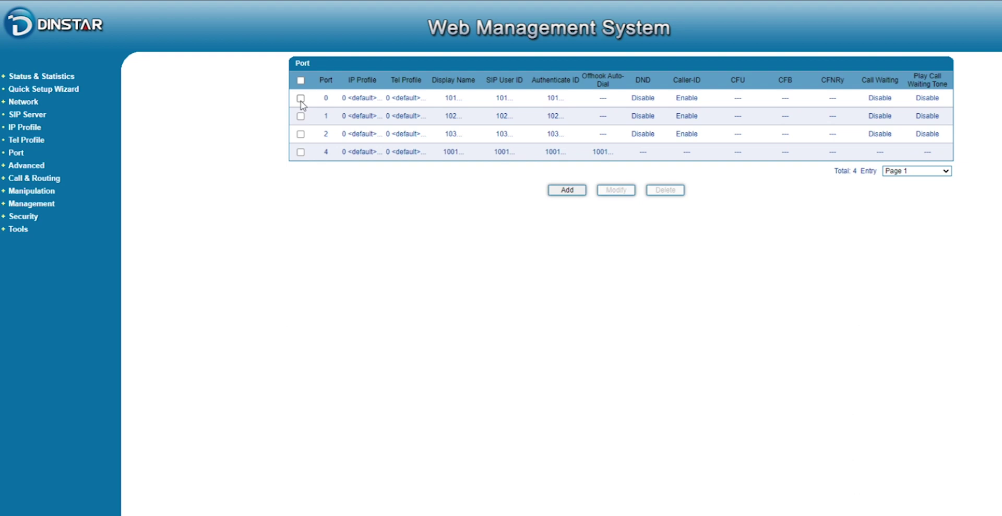
click(300, 98)
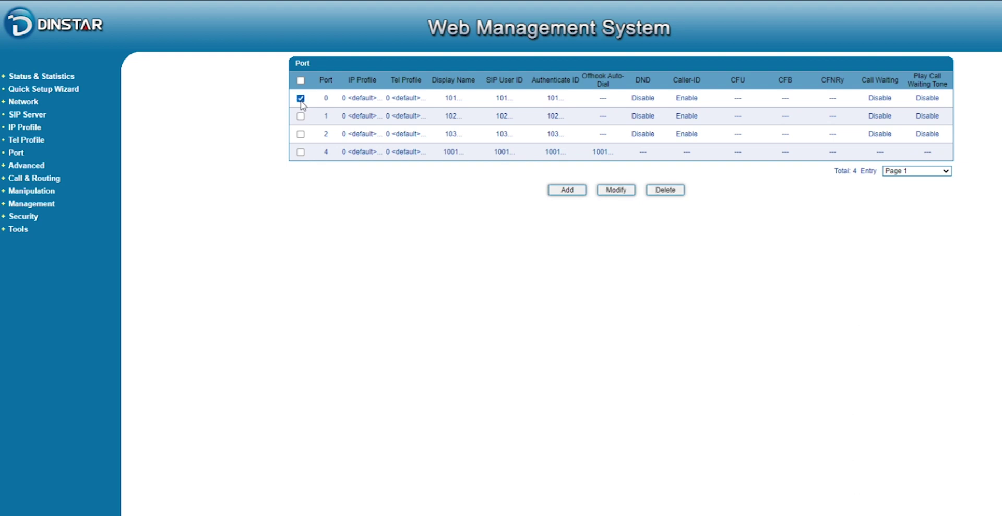
click(616, 190)
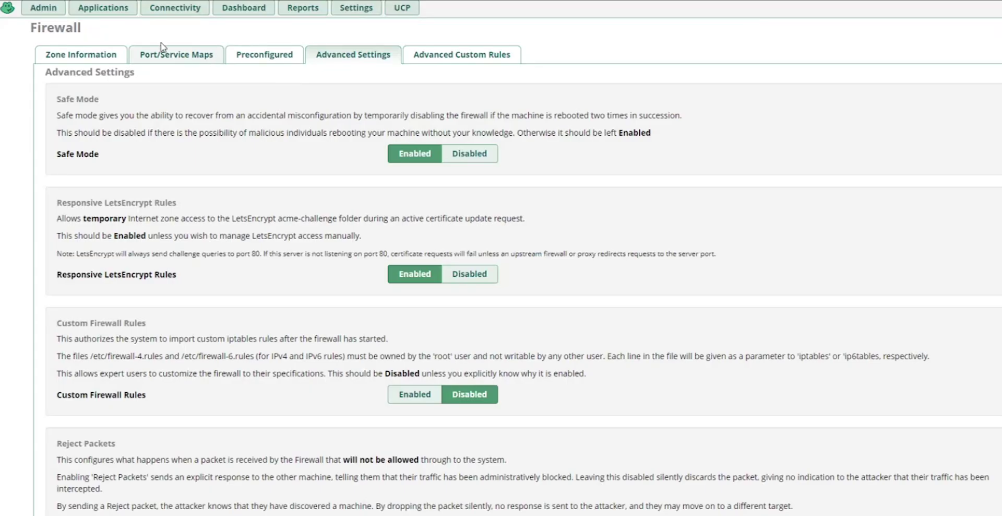
Step: Switch to FreePBX and open extension 100 from the extension list, and return to the Dinstar gateway's port list
click(121, 11)
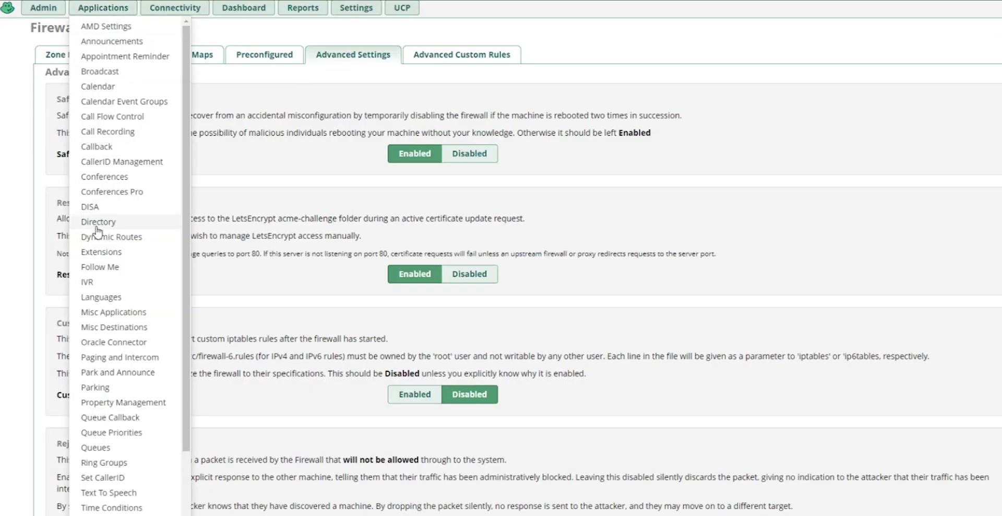
click(102, 253)
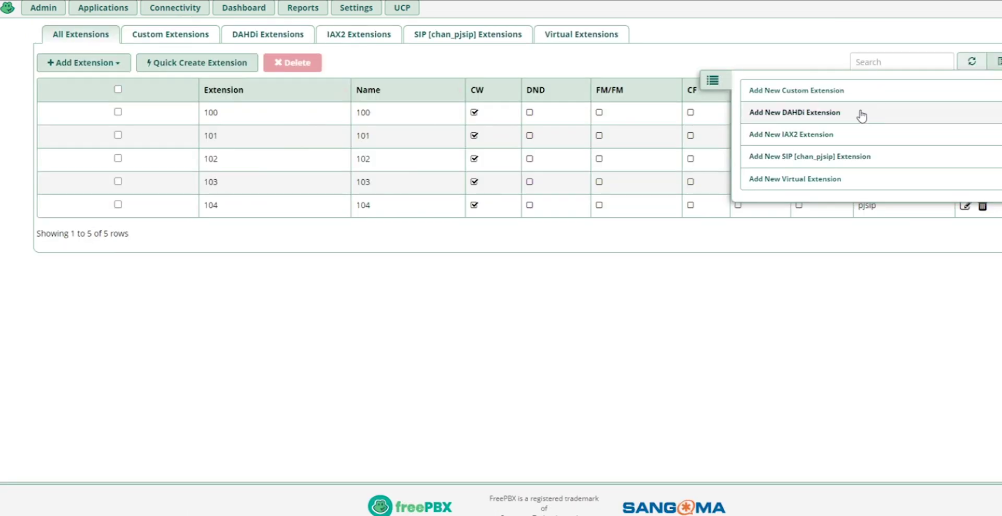
click(721, 92)
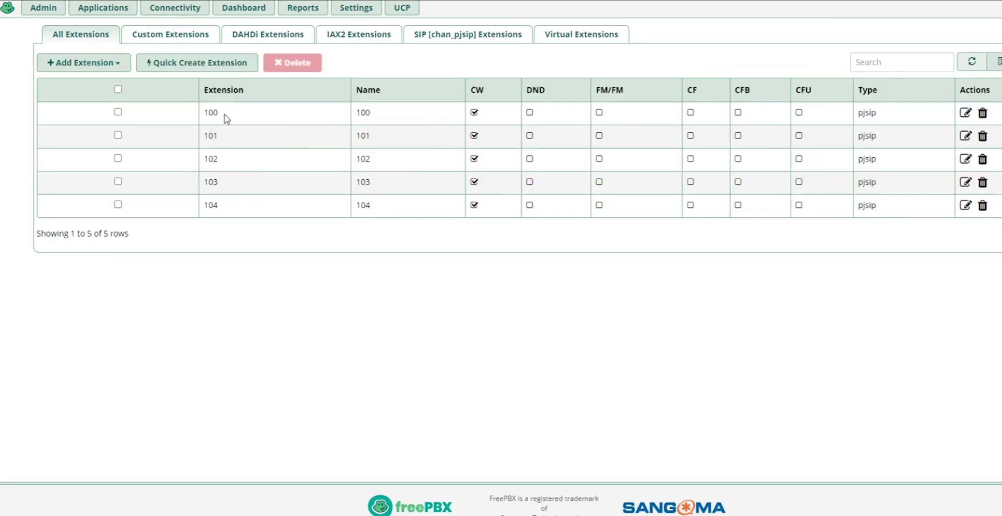
click(967, 113)
mouse_move(82, 217)
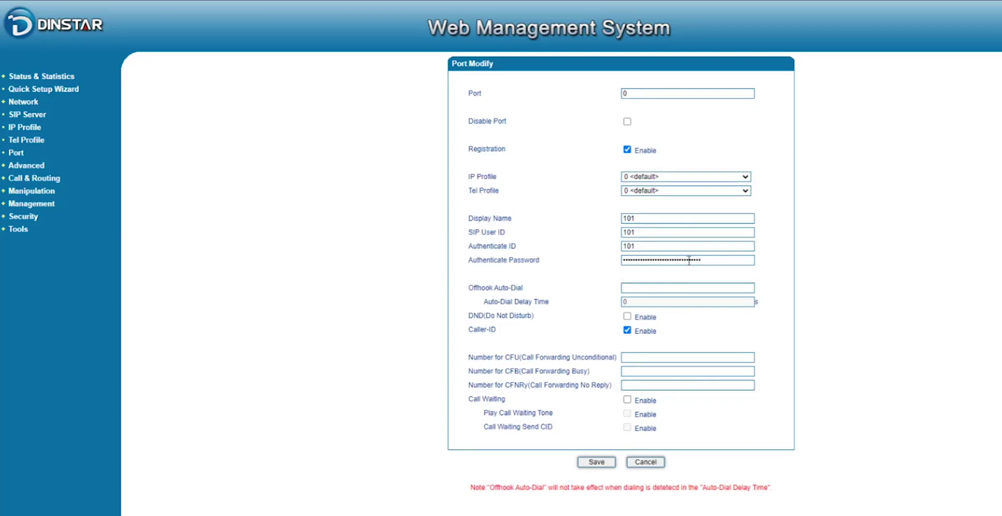
click(20, 154)
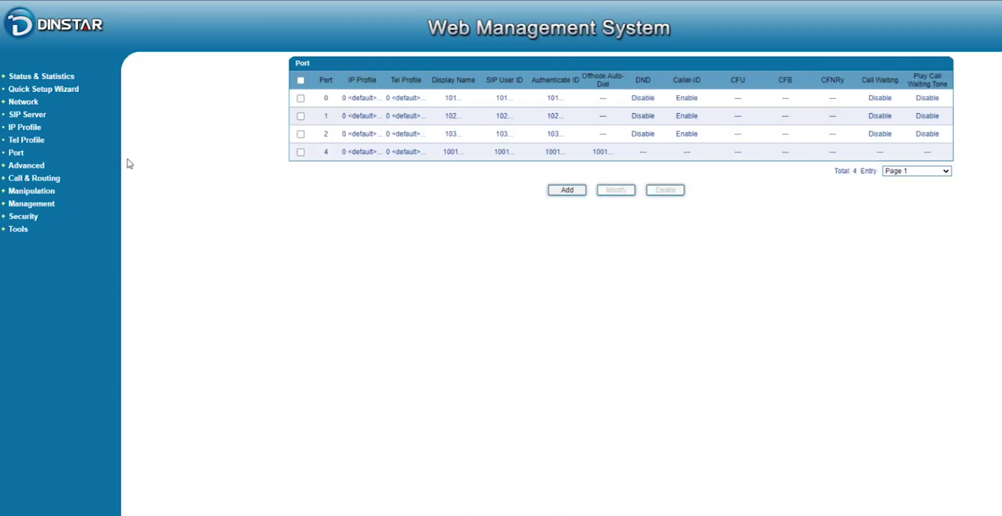
Step: Open port 4 for modification to view its settings, and open the outgoing-call-fxo entry of the IP->Tel routing
click(301, 152)
click(612, 191)
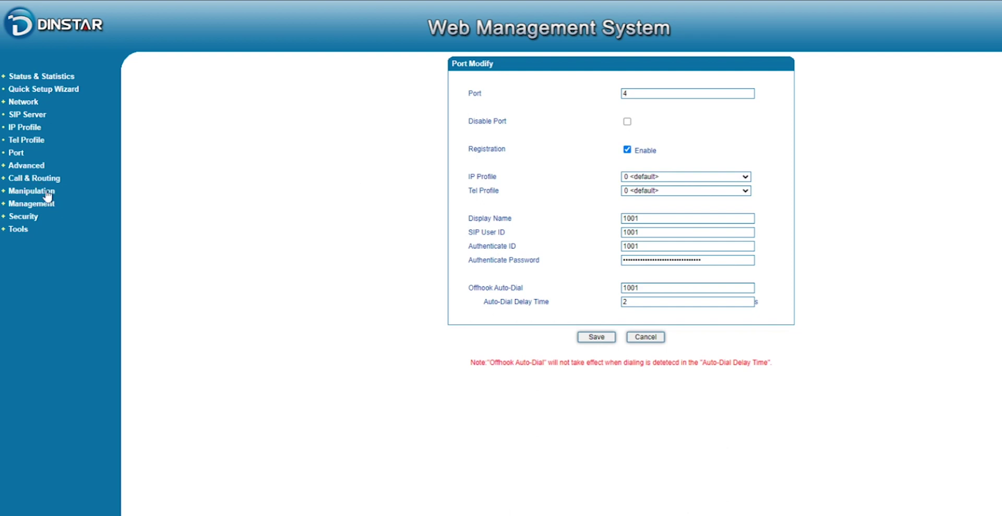
click(34, 178)
click(52, 243)
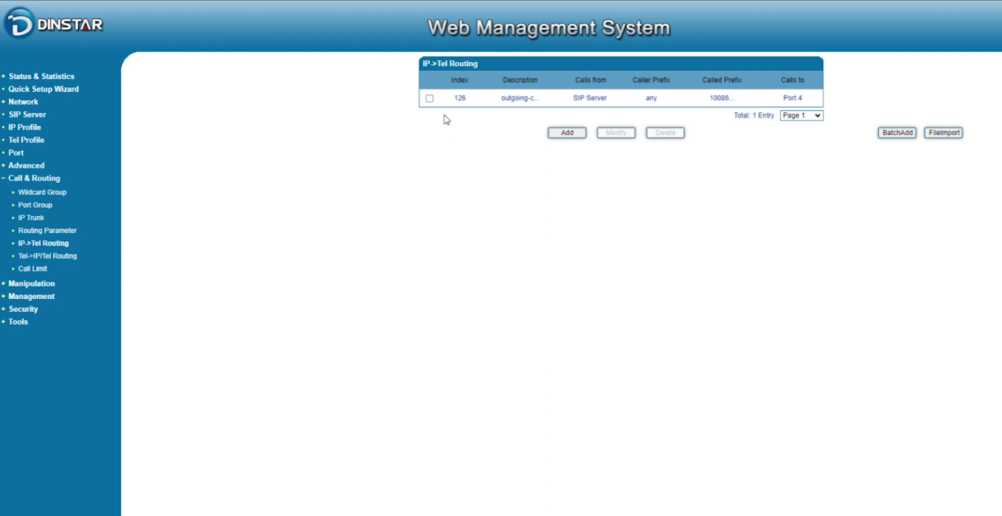
click(430, 99)
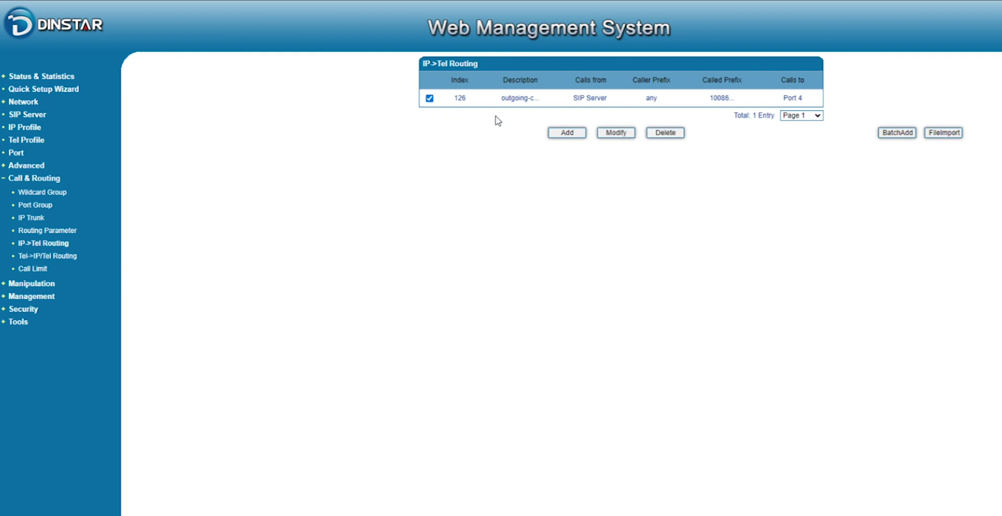
click(612, 135)
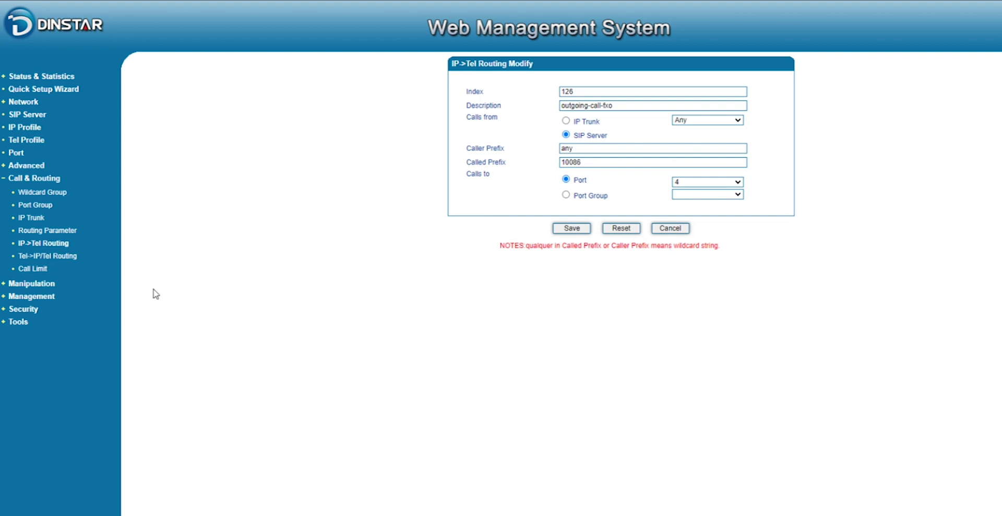
Step: Open the fxo-ippbx entry of the Tel->IP/Tel routing to view its settings, and check the gateway's port status
click(69, 257)
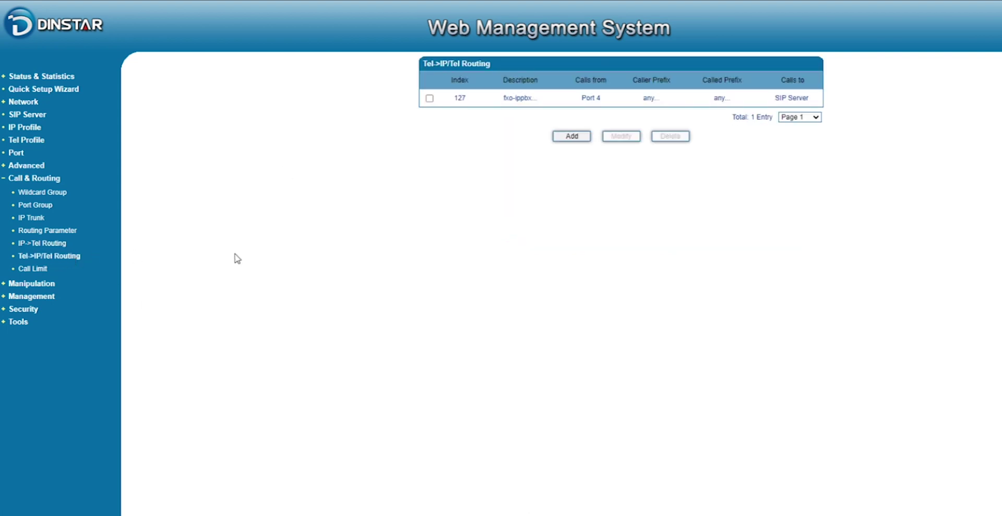
click(430, 100)
click(619, 136)
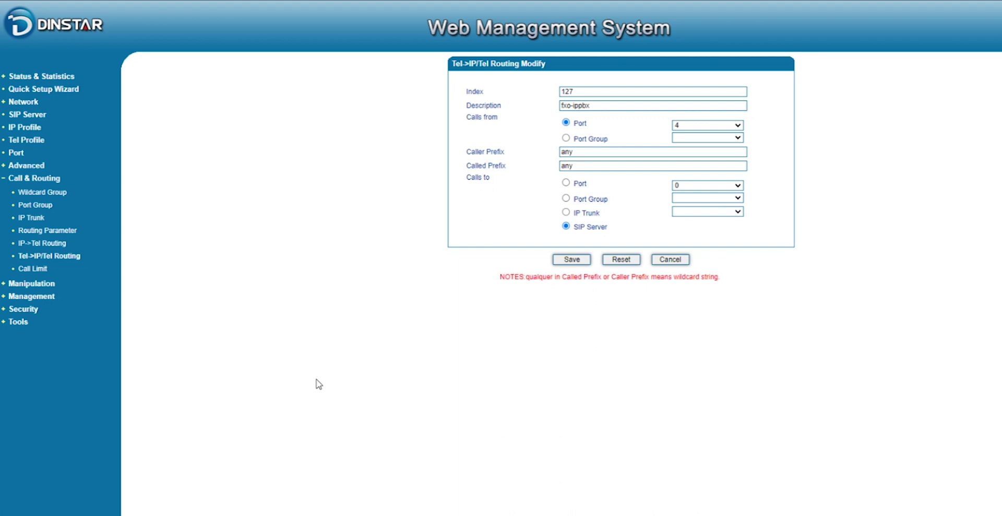
click(47, 79)
click(40, 103)
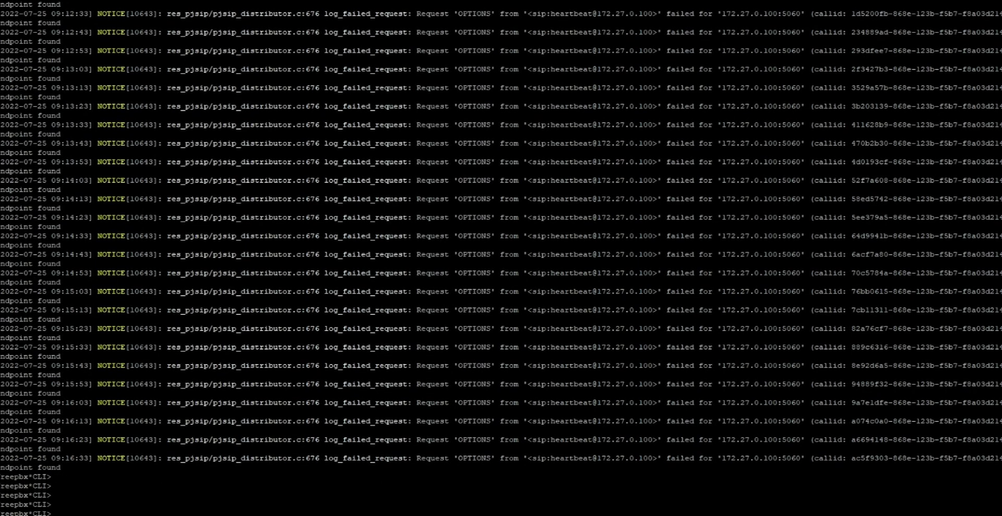
Step: Switch to the Asterisk CLI, run "pjsip show endpoints" and examine the listed endpoints
text(pjsip show endpoints)
key(Return)
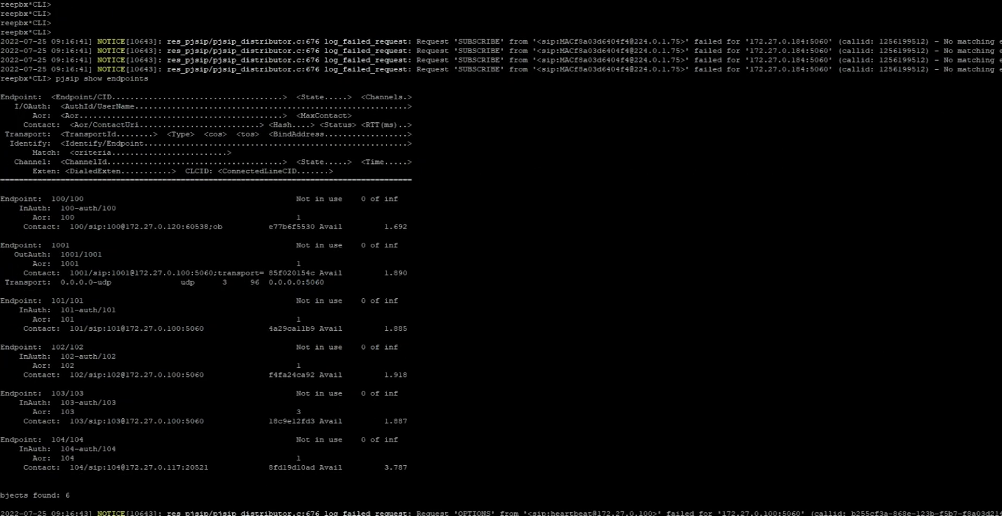
drag(1, 198, 396, 467)
click(392, 466)
Step: List the PJSIP AORs and contacts with "pjsip show aors" and "pjsip show contacts", and examine the contact list
text(pjsip show AOR)
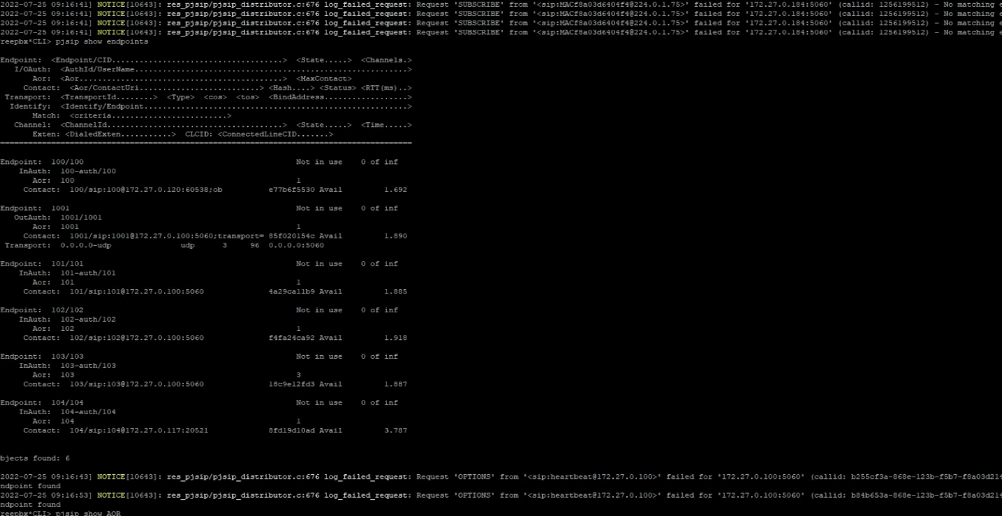
key(Tab)
text(S)
key(Return)
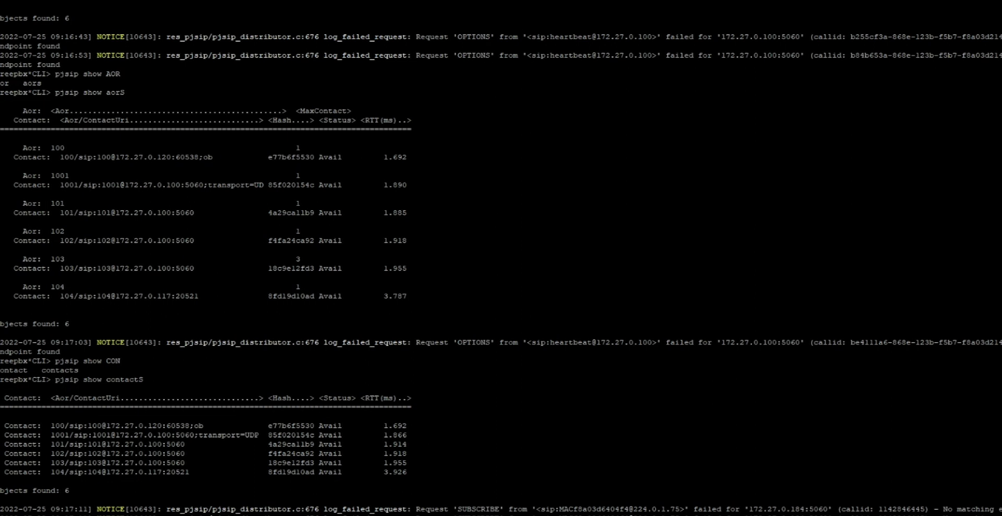
drag(8, 398, 42, 398)
click(246, 435)
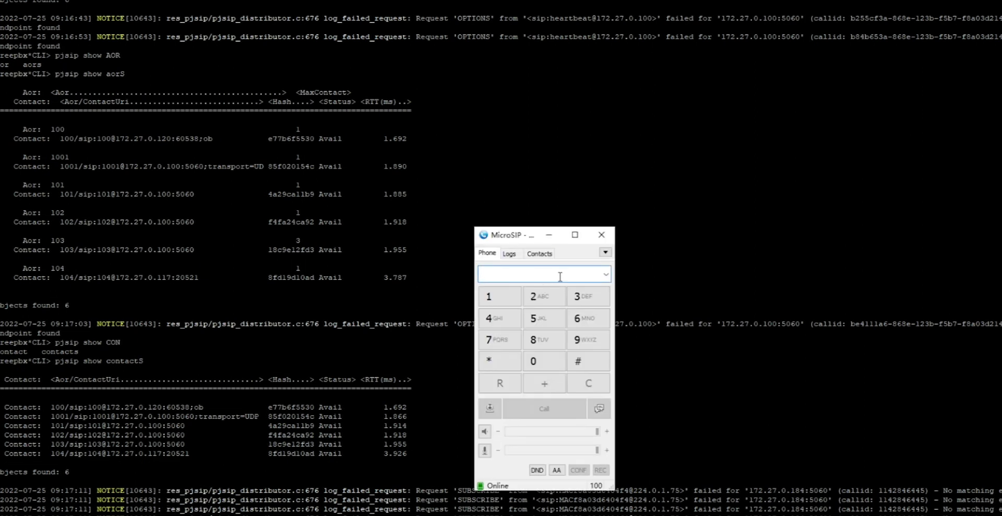
Step: Switch to MicroSIP, call 10086 from the number history as an outbound trunk test, and end the call
click(607, 274)
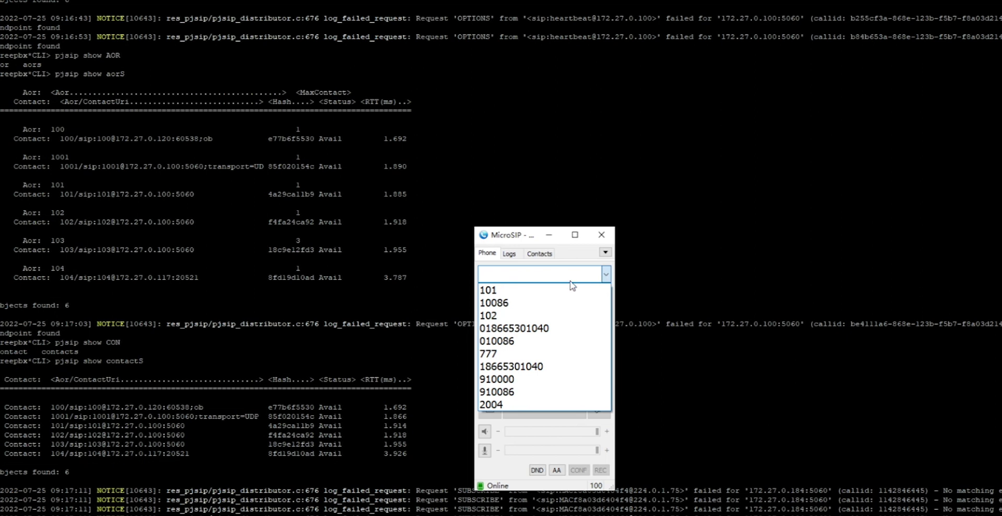
click(522, 304)
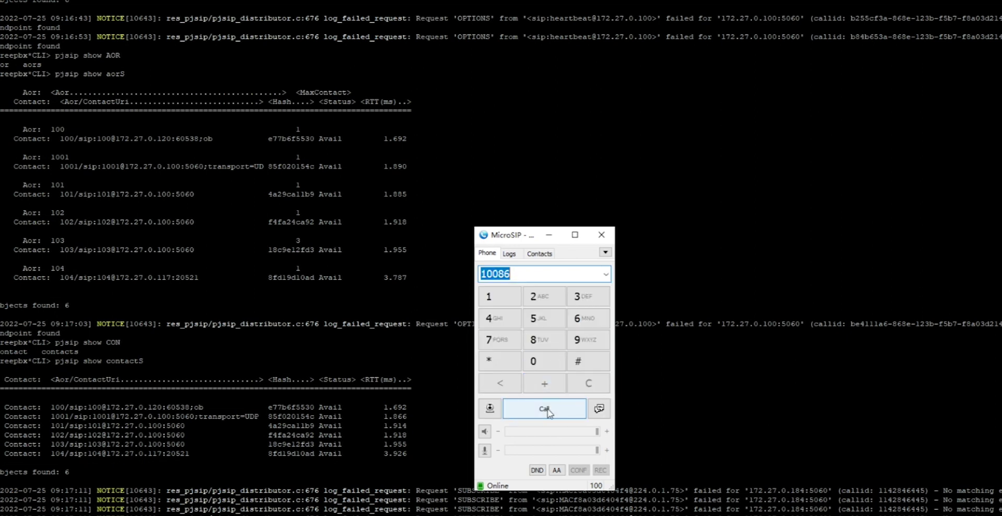
click(550, 410)
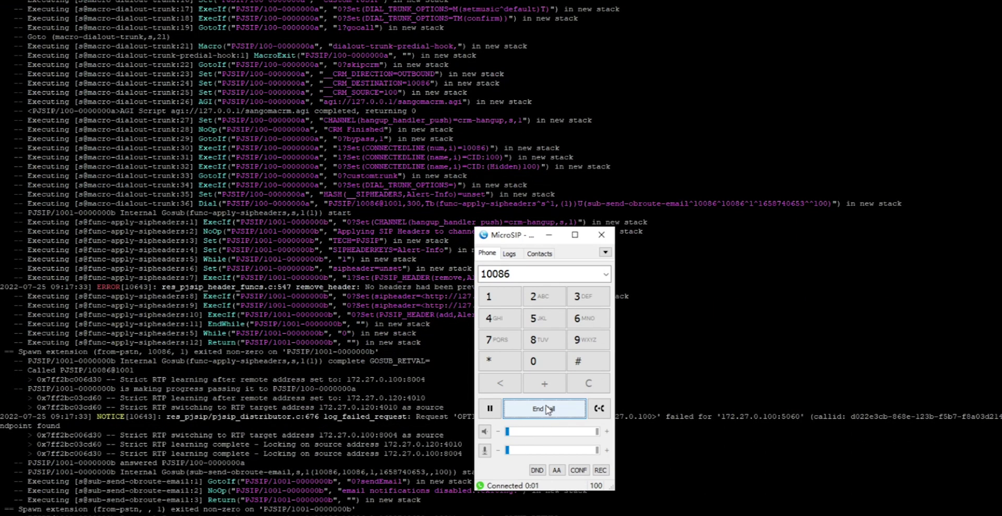
click(546, 409)
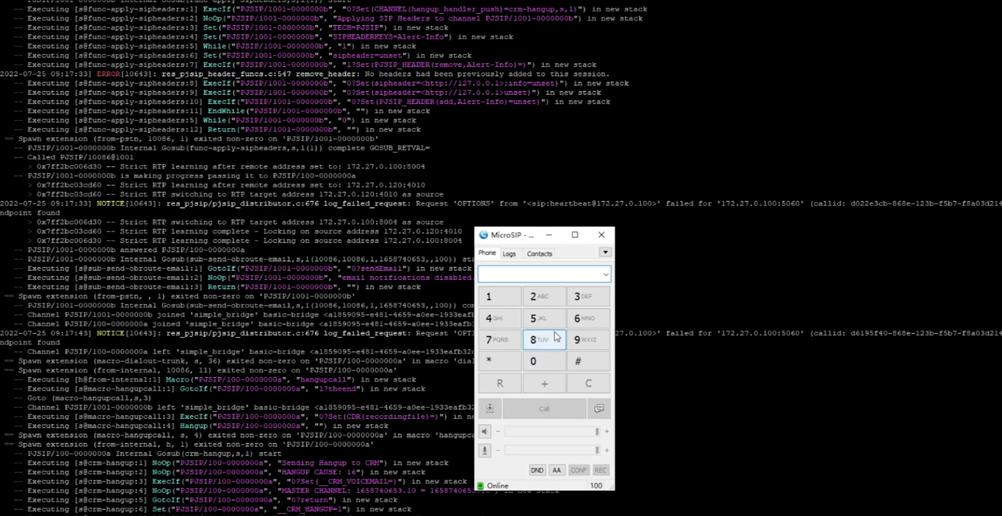
Step: Call extension 101 from the number history and end the call, and answer and end the incoming external call
click(606, 274)
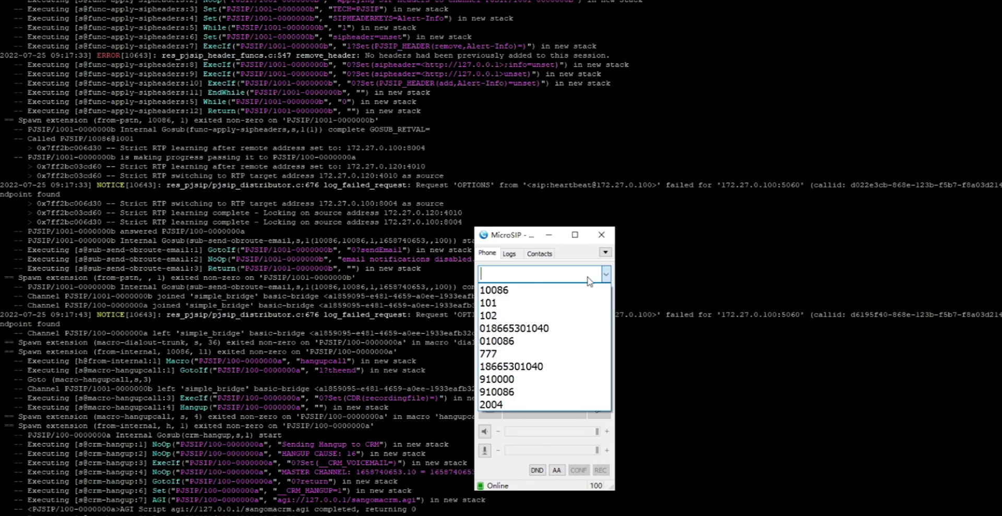
click(548, 303)
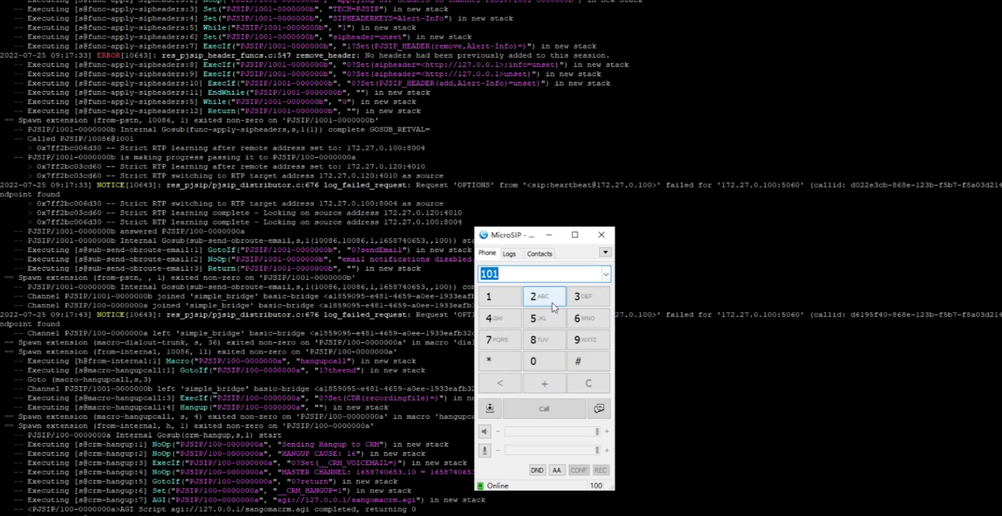
click(551, 411)
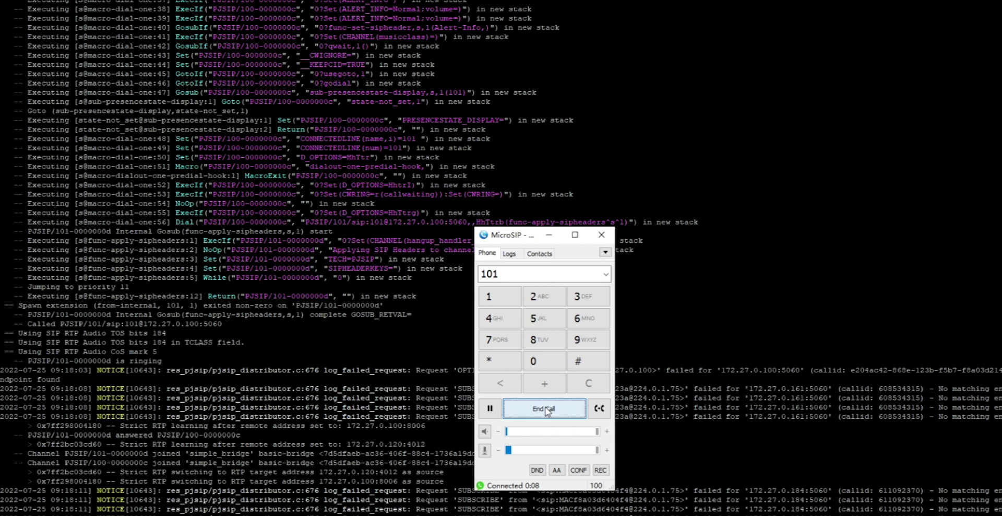
click(546, 409)
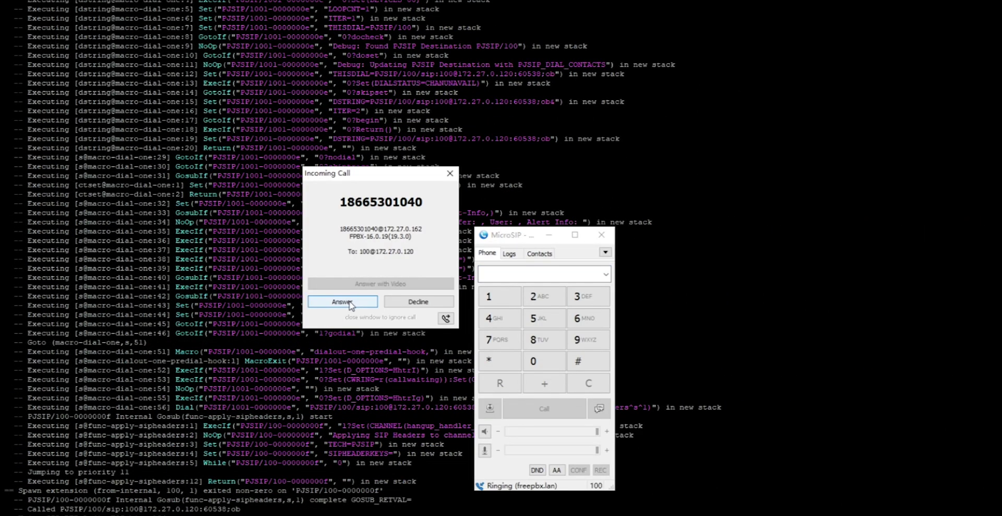
click(348, 302)
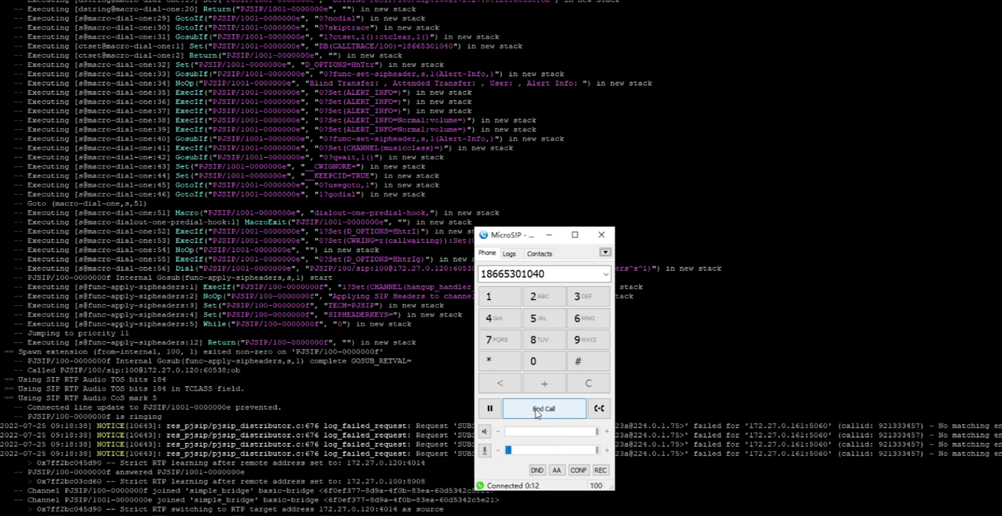
click(537, 412)
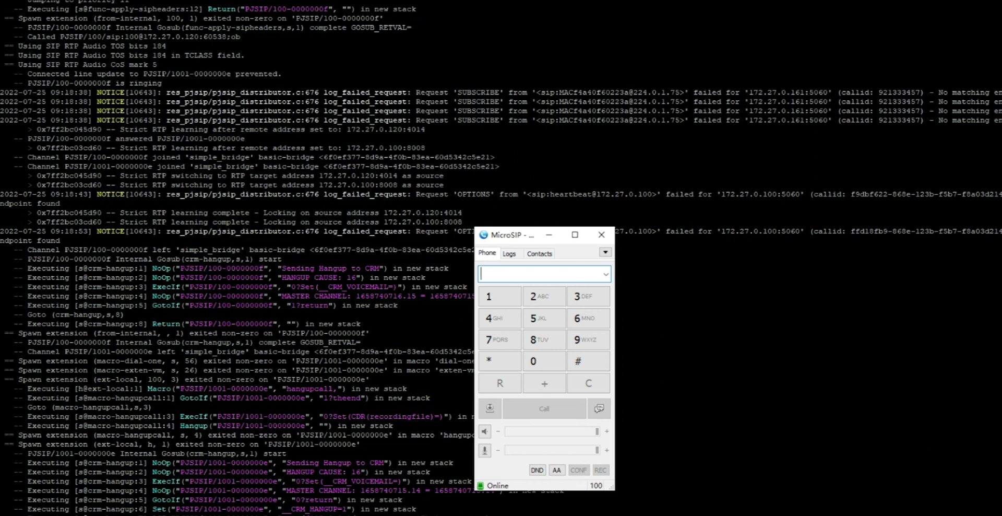
Step: Switch to the Dinstar gateway and review its port status, RTP sessions and CDR report
key(alt+Tab)
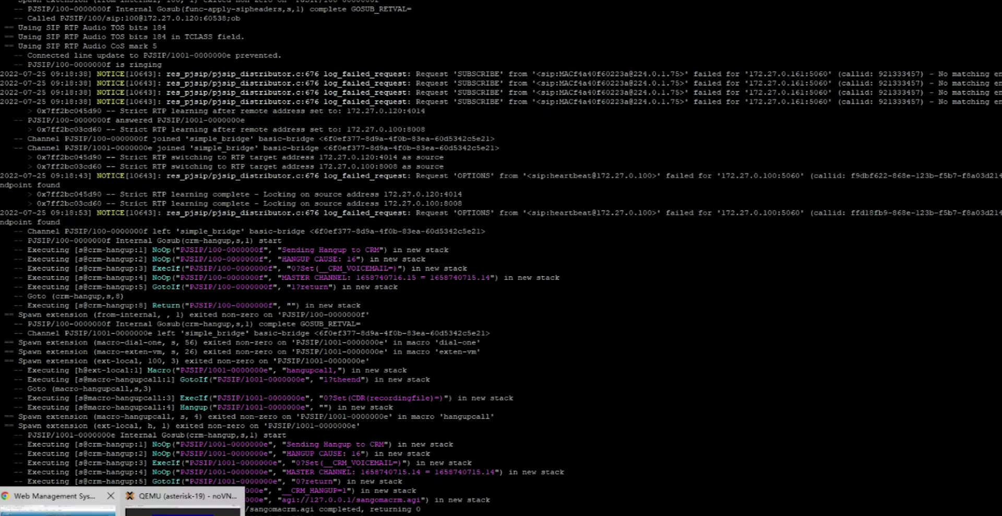
click(60, 500)
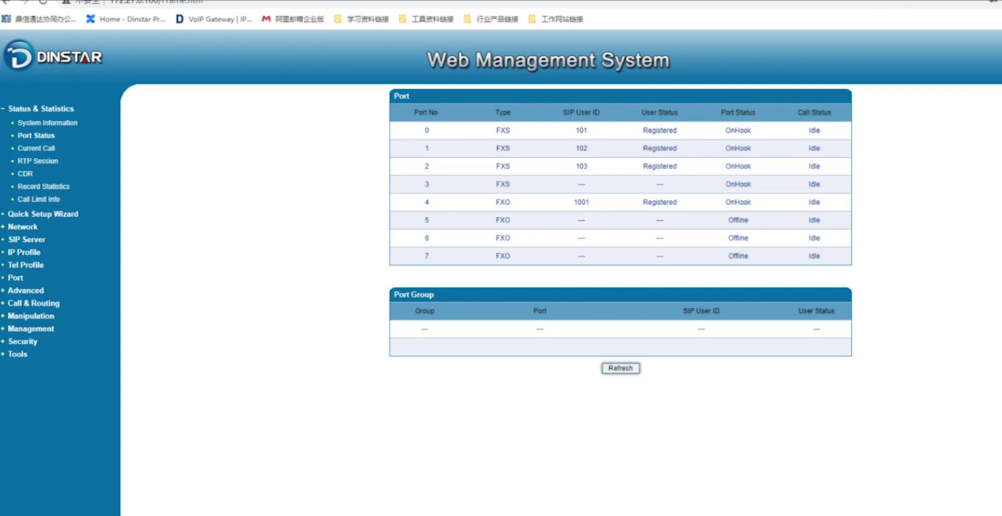
click(45, 135)
click(46, 163)
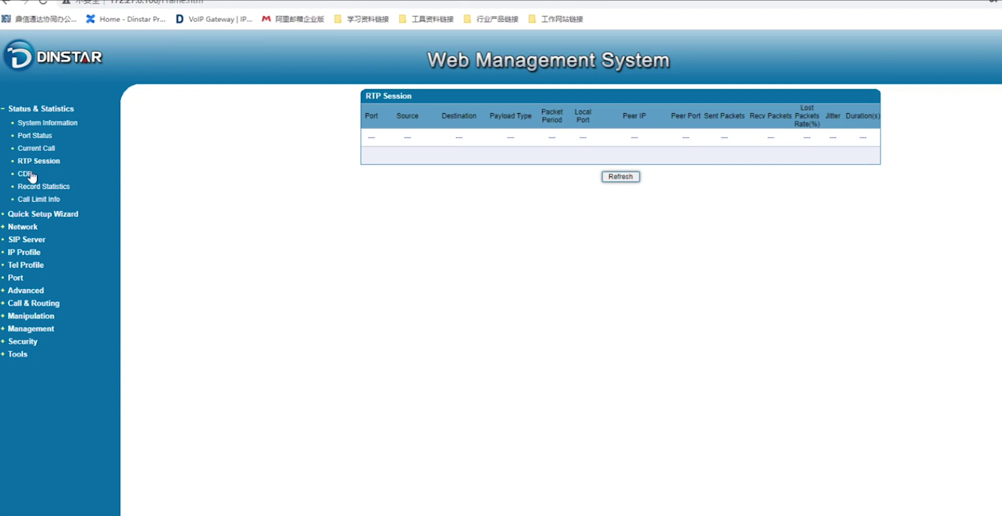
click(26, 174)
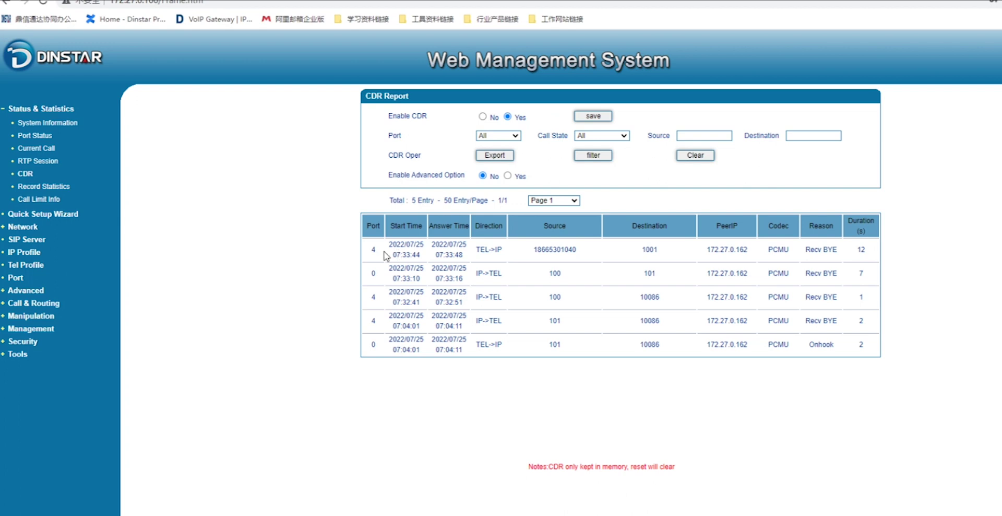
Step: Switch to FreePBX, open the CDR Reports and examine the call detail records, including the dial application of the call to 101
key(ctrl+Tab)
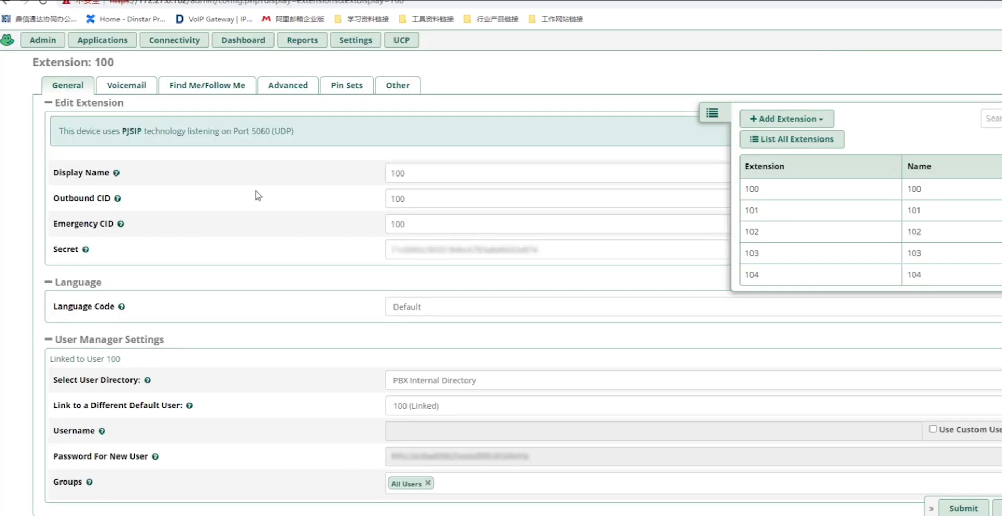
click(103, 40)
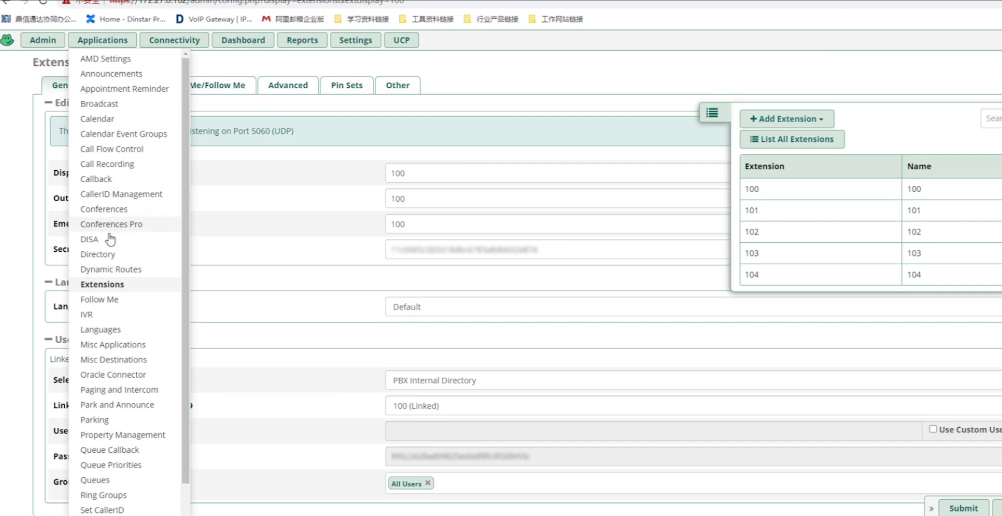
scroll(120, 313, down, 2)
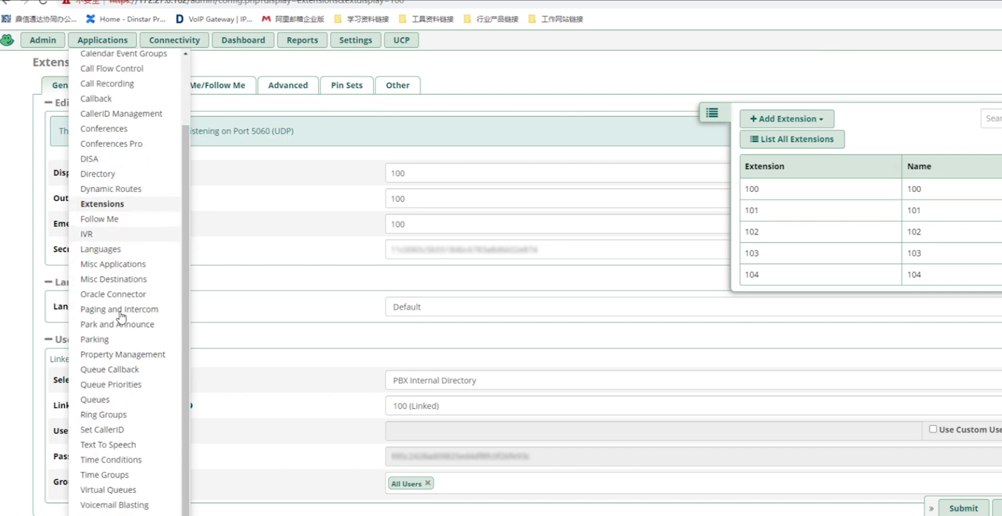
scroll(120, 314, up, 2)
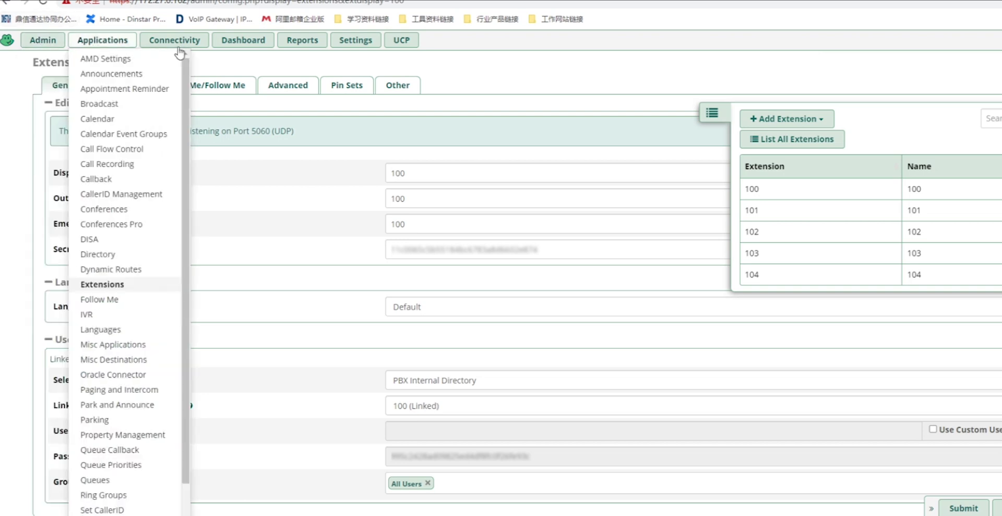
click(303, 104)
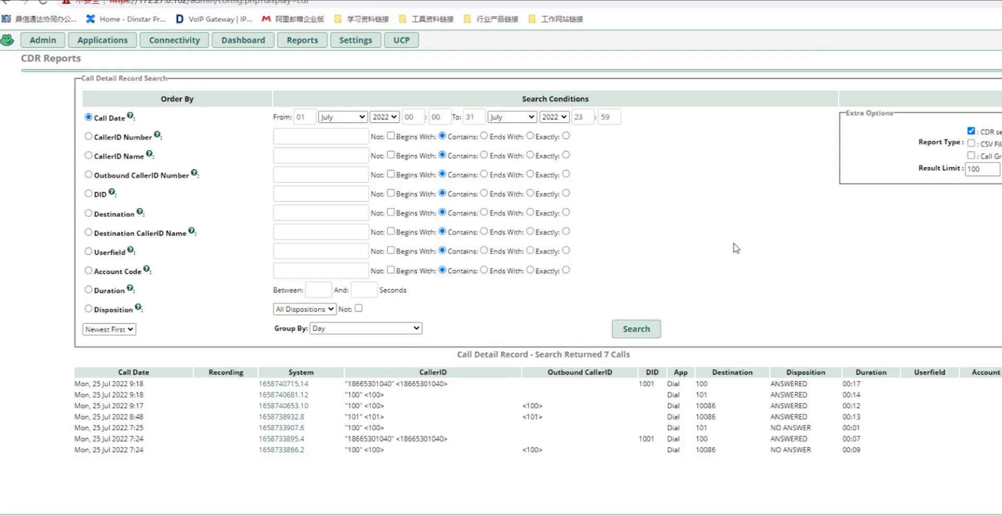
scroll(704, 265, down, 1)
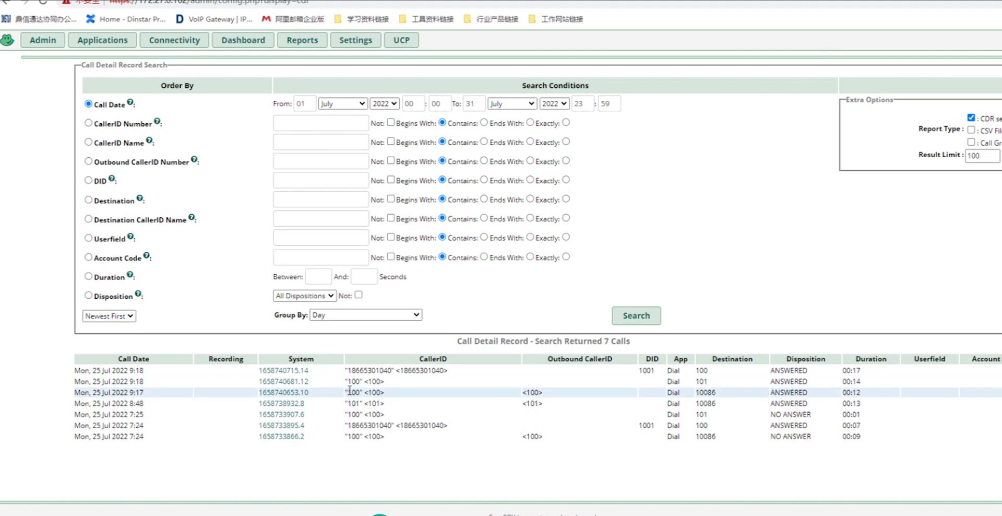
mouse_move(400, 386)
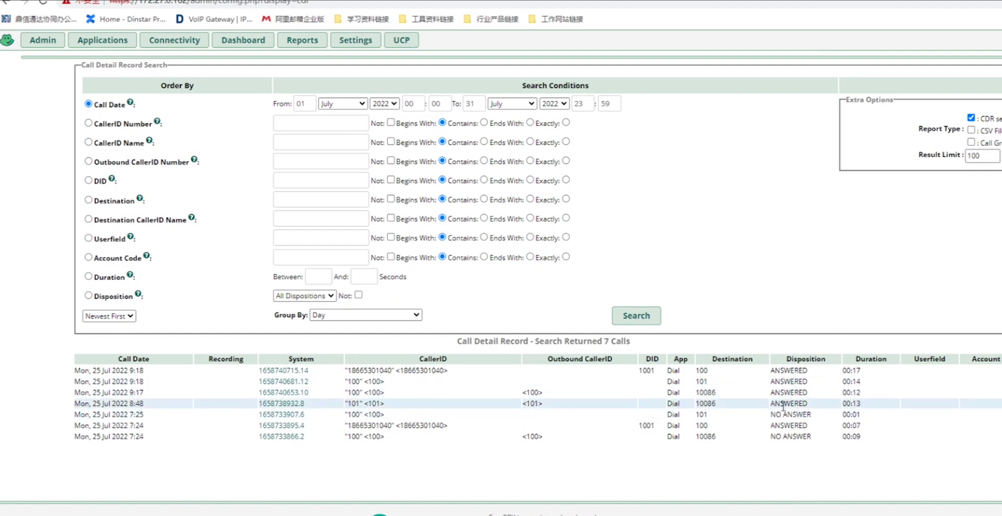
scroll(731, 400, up, 1)
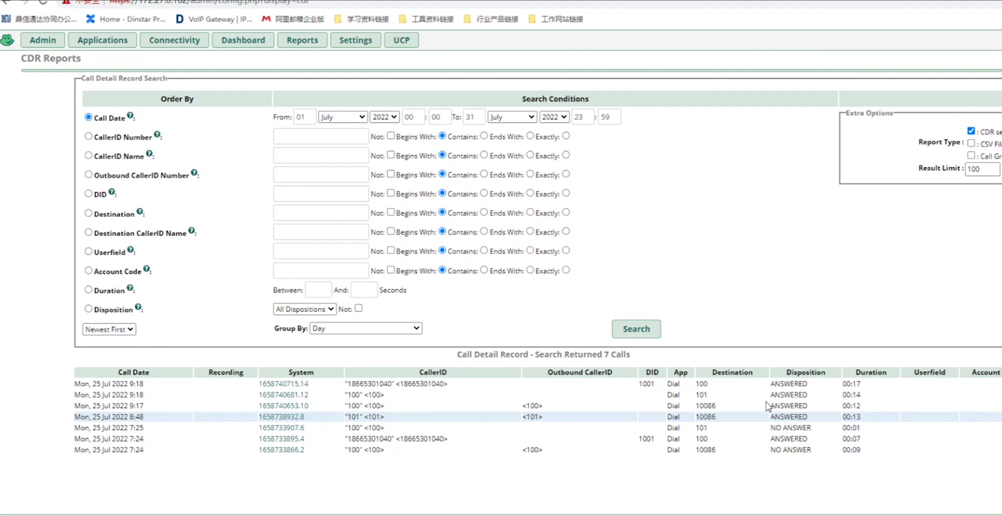
mouse_move(678, 392)
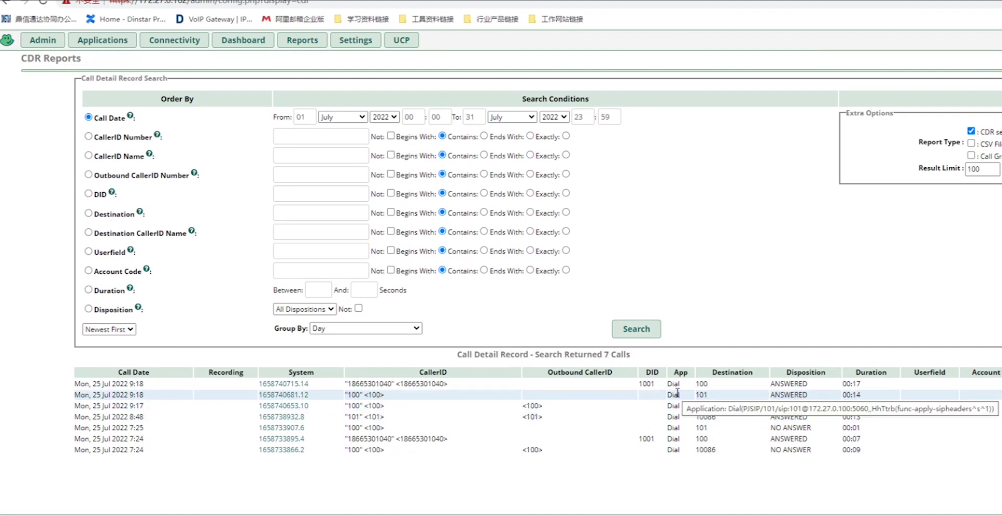
scroll(678, 393, down, 1)
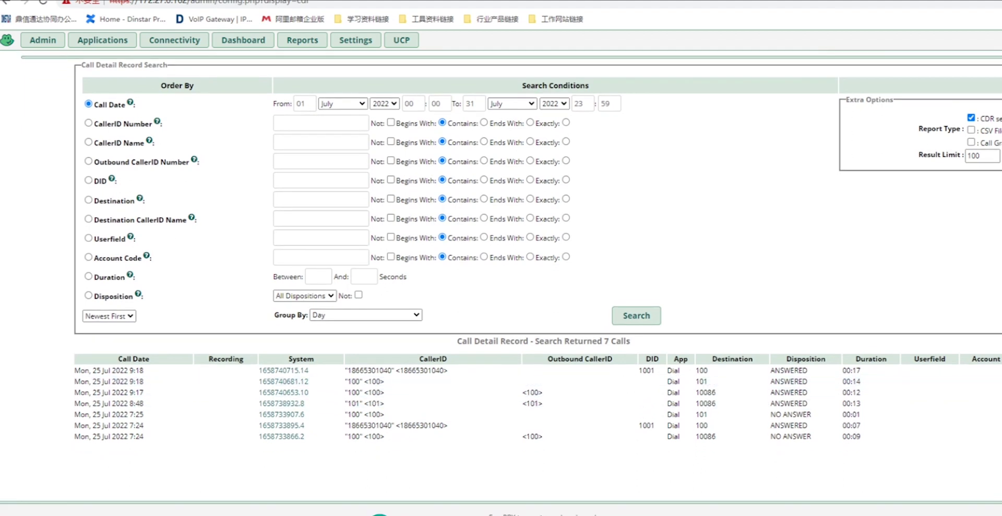
scroll(761, 236, down, 2)
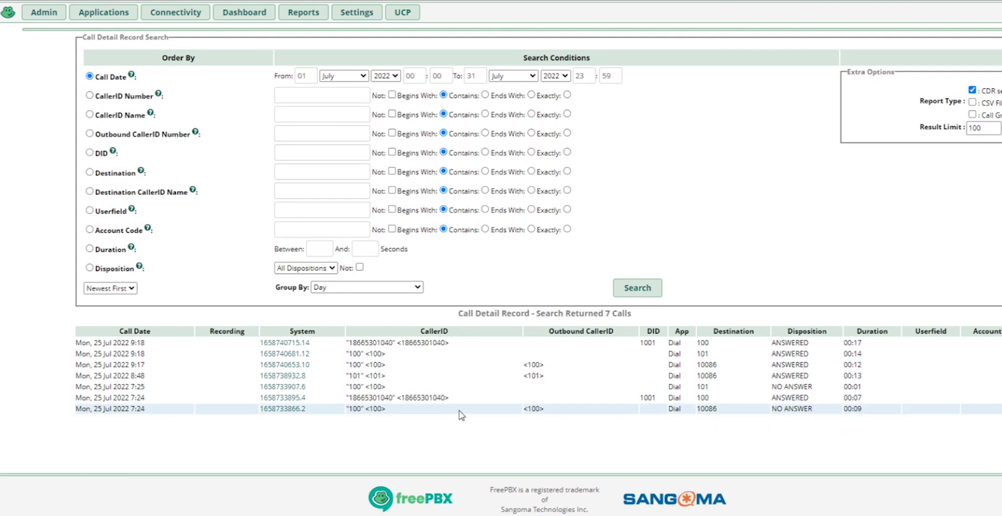
Step: Switch to the Dinstar website and view its Contact Us page
mouse_move(460, 414)
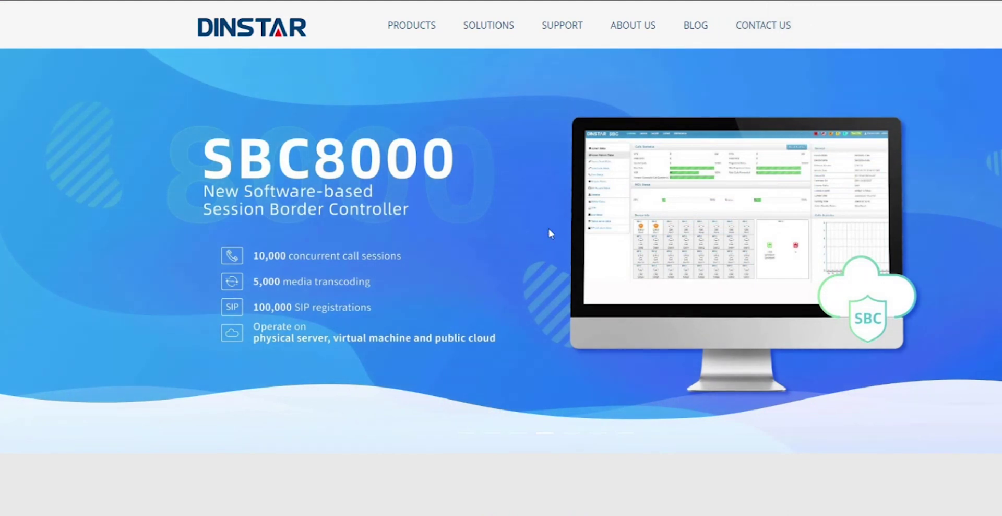
scroll(550, 229, down, 3)
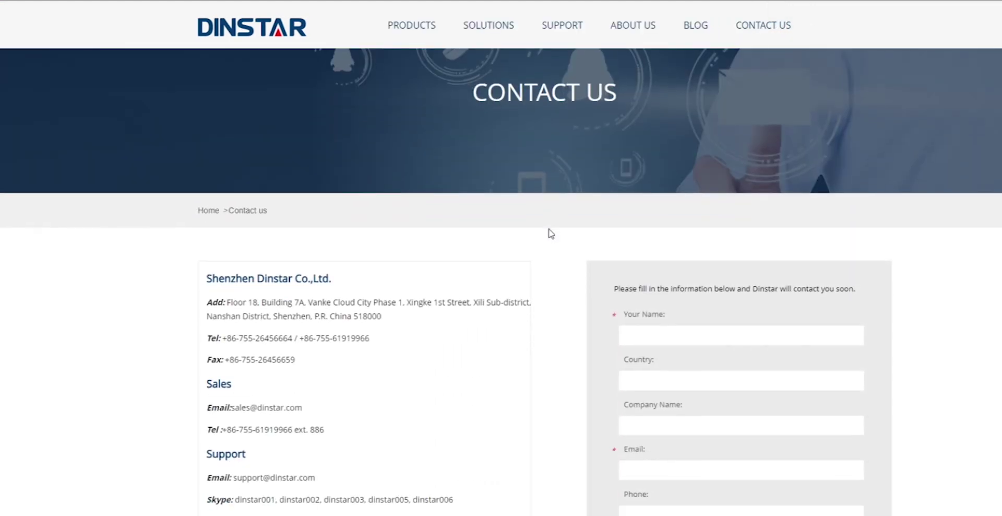